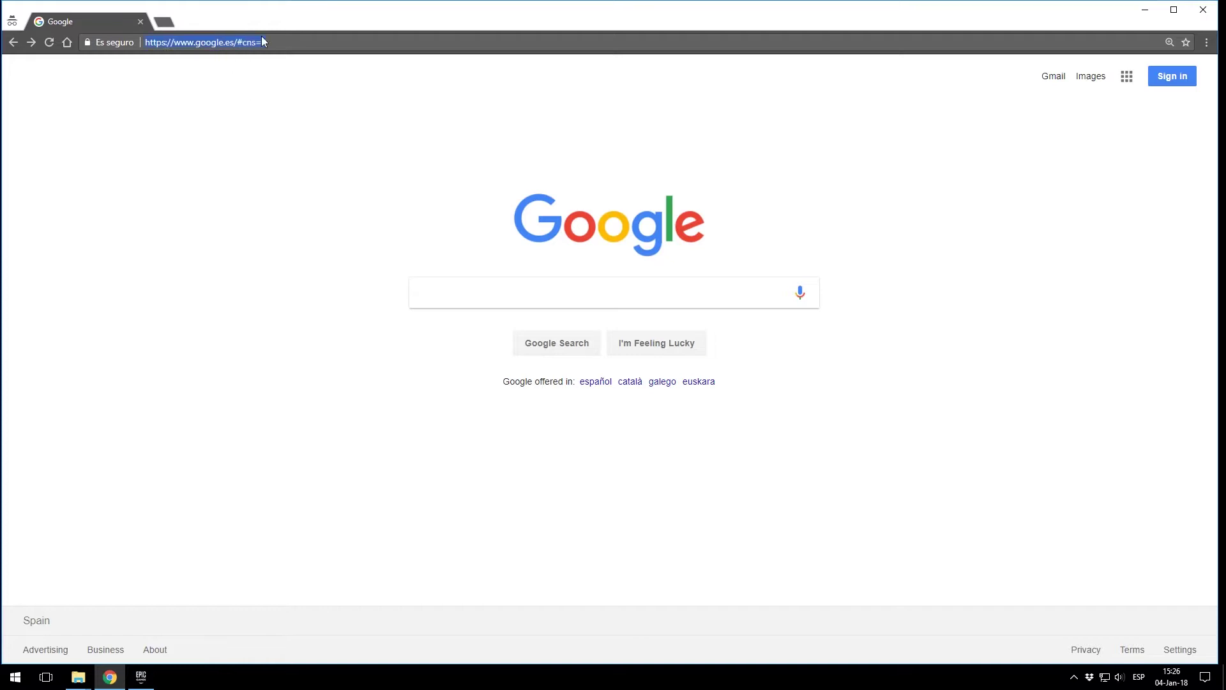
# Load the Unreal Engine website at unrealengine.com from the Chrome address bar.
pyautogui.write('unrealengine.com')
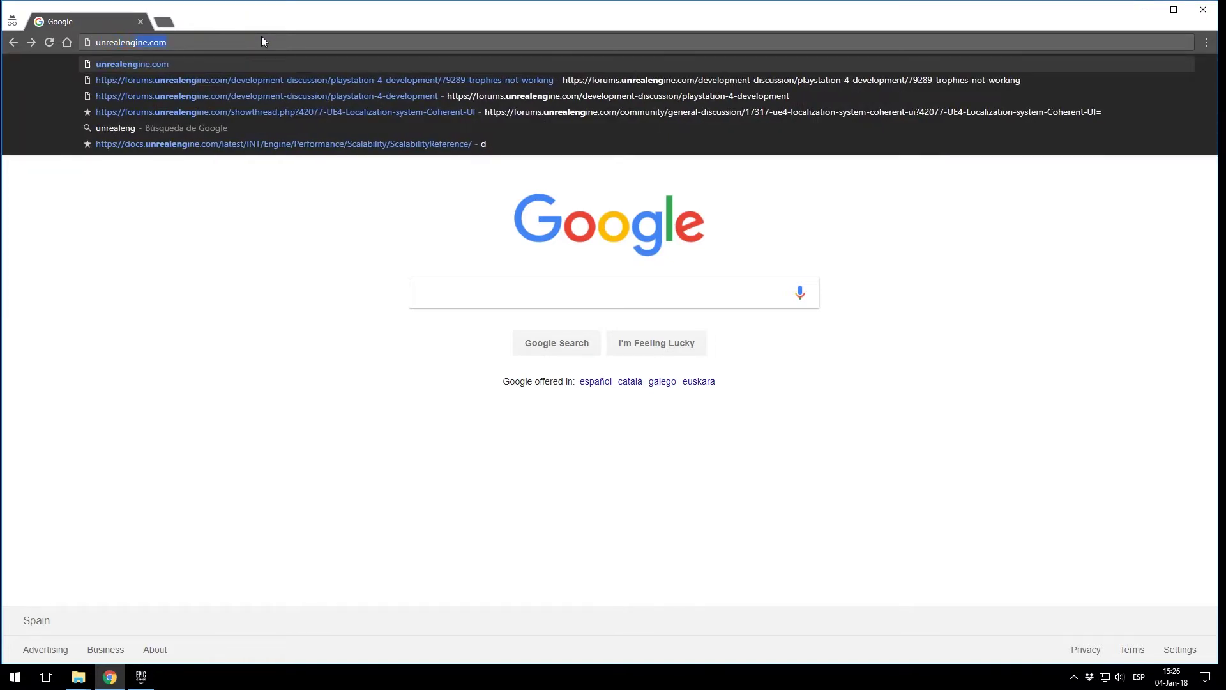
pyautogui.press('Return')
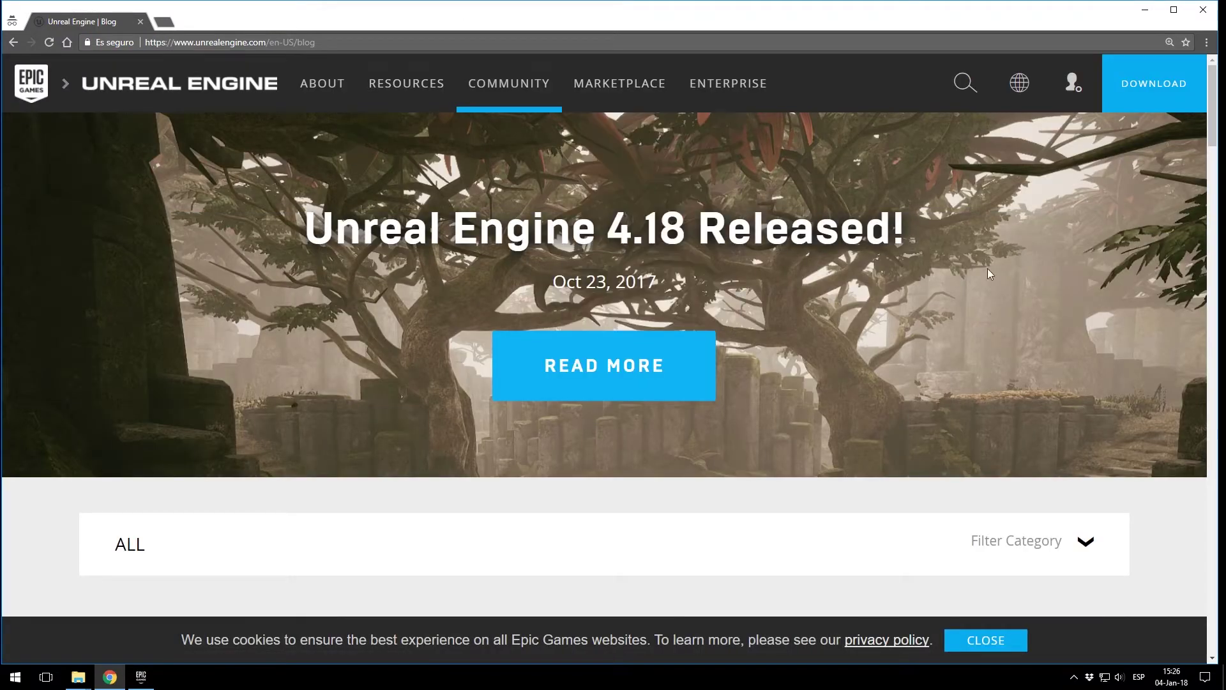
# Visit the Epic account sign-in page, go back to the blog, and launch the Epic Games Launcher.
pyautogui.click(1069, 95)
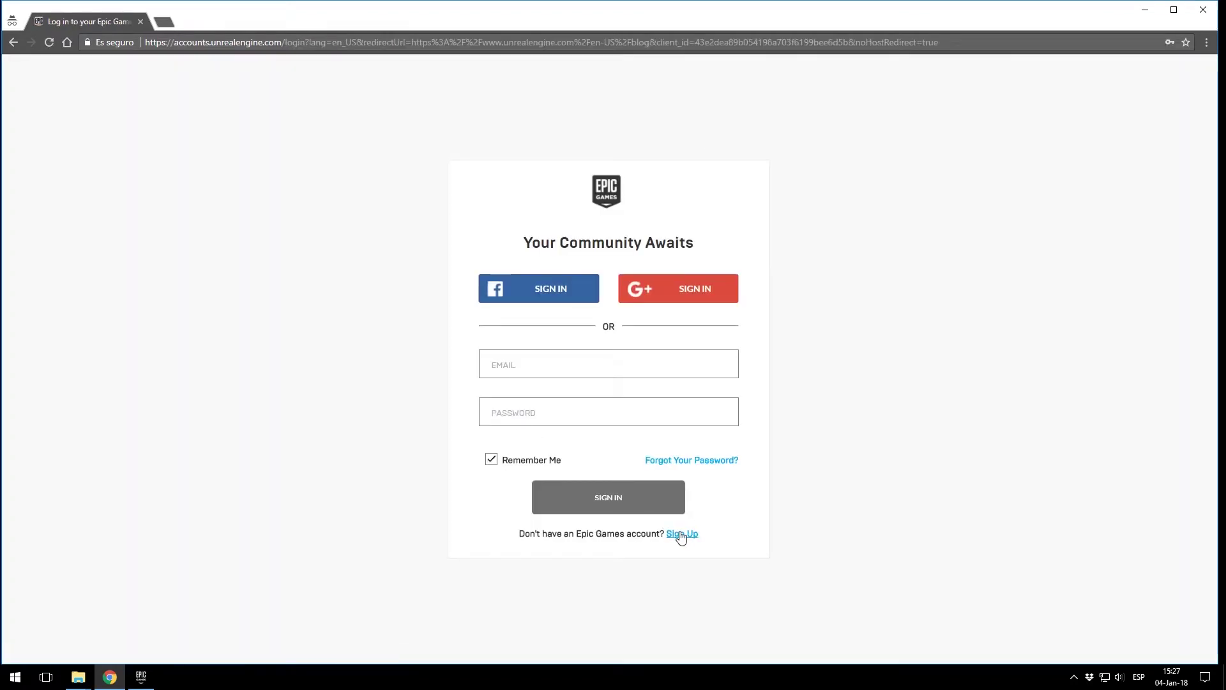
pyautogui.click(12, 42)
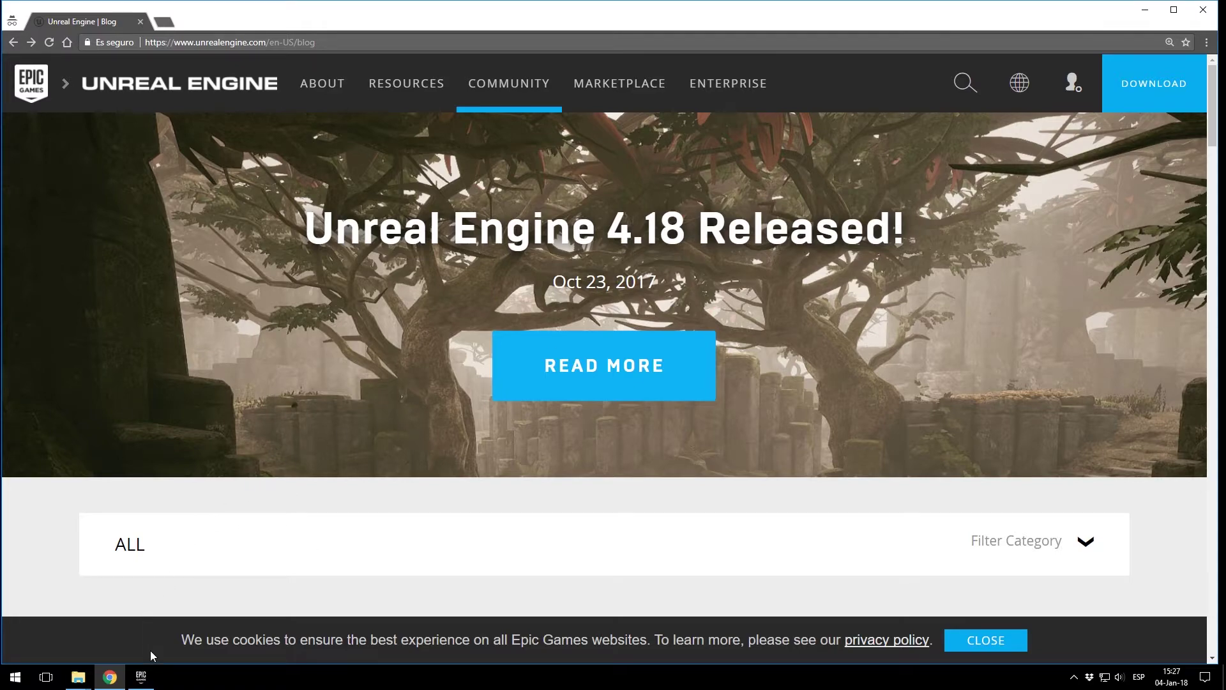
pyautogui.click(151, 677)
# Reposition the launcher window and look at Community before returning to the Library.
pyautogui.moveTo(523, 139); pyautogui.dragTo(628, 58)
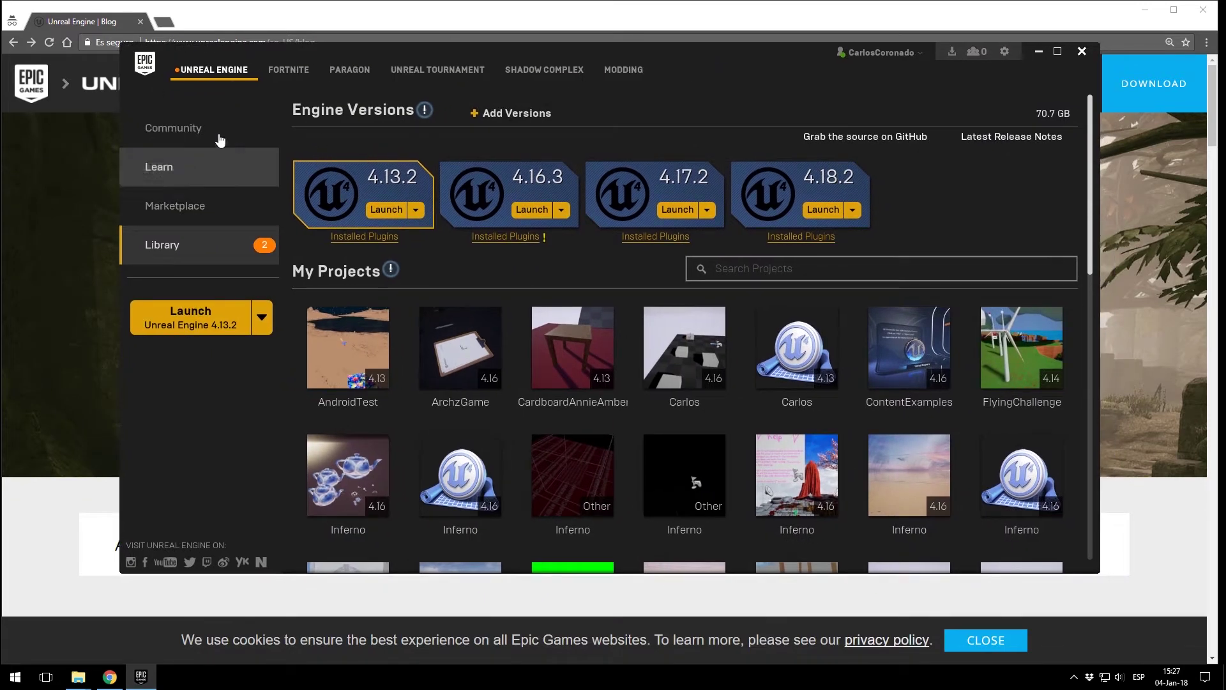
pyautogui.click(177, 129)
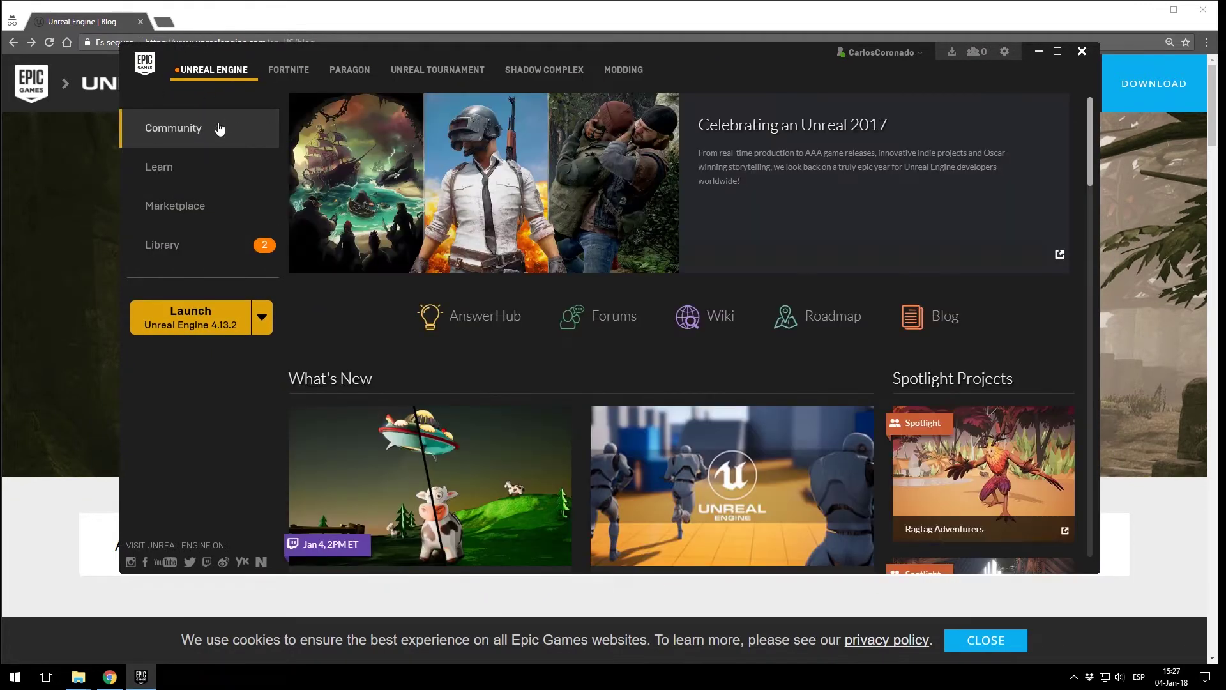
pyautogui.click(177, 257)
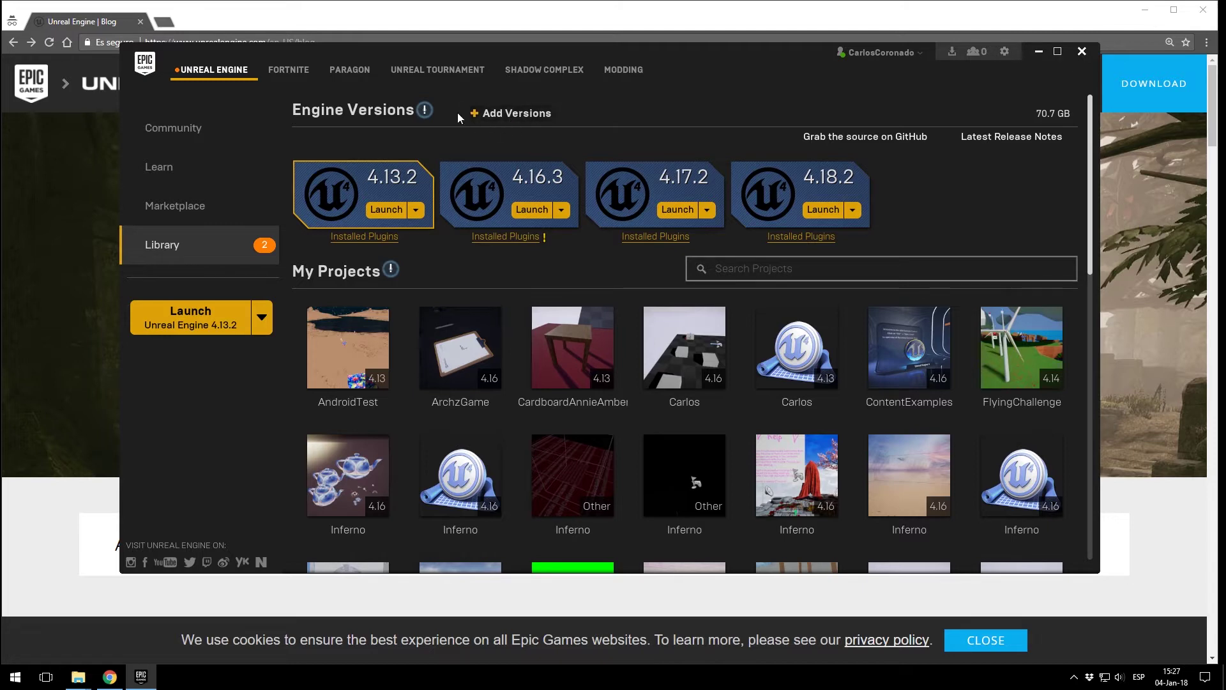
# Add a temporary 4.15.3 engine slot, check its version list, then remove it.
pyautogui.click(480, 114)
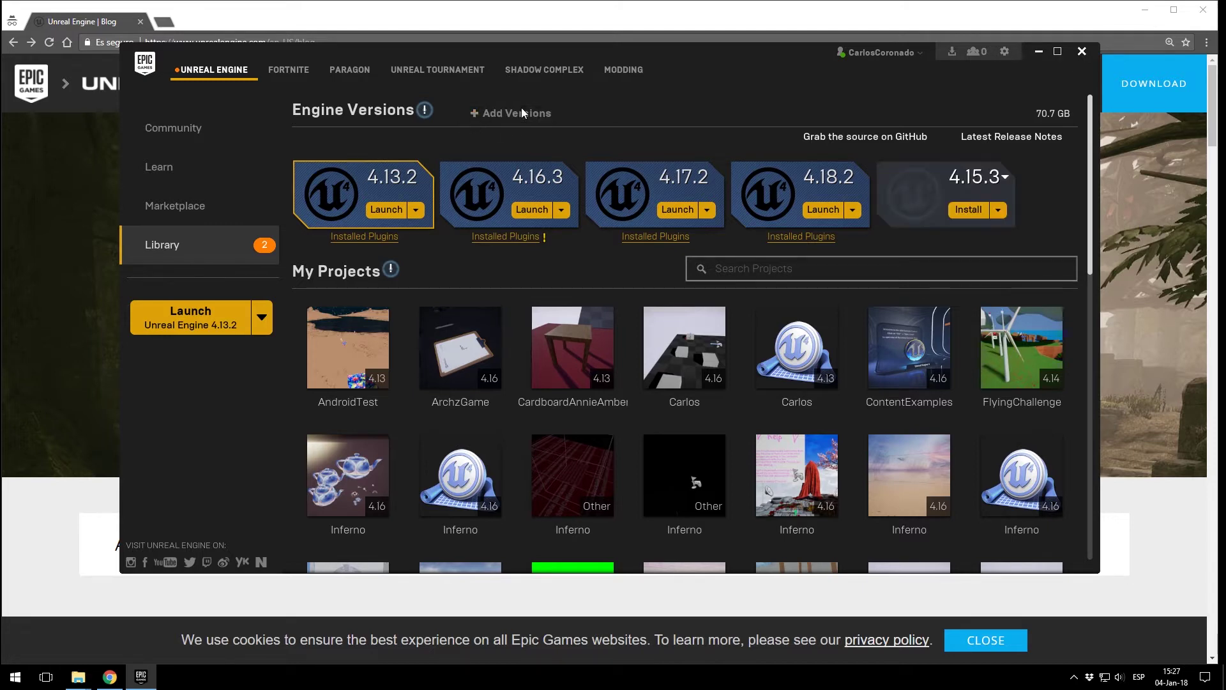
pyautogui.click(1002, 183)
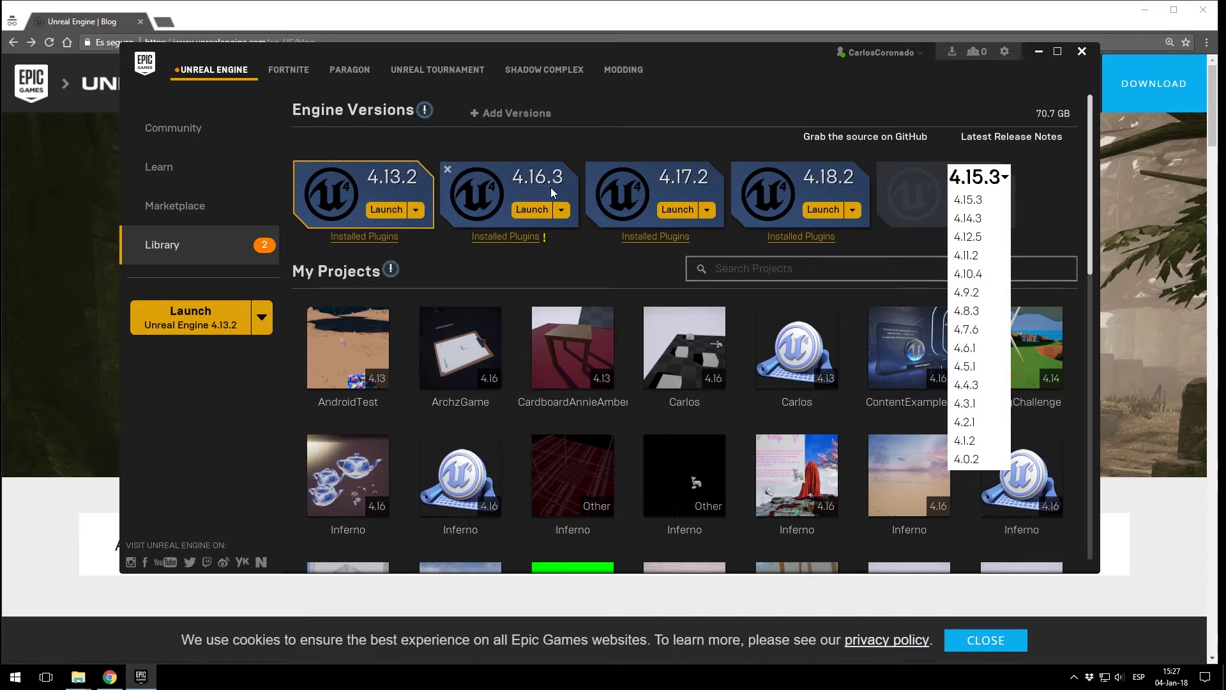
pyautogui.click(709, 158)
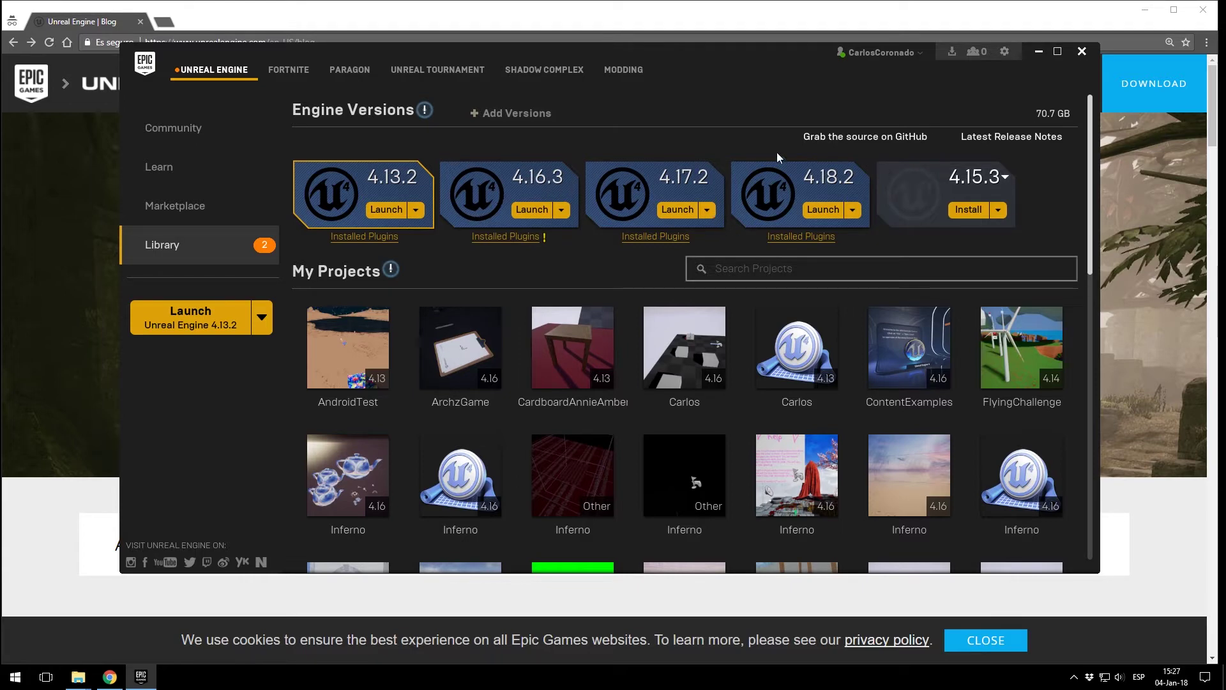
pyautogui.click(885, 169)
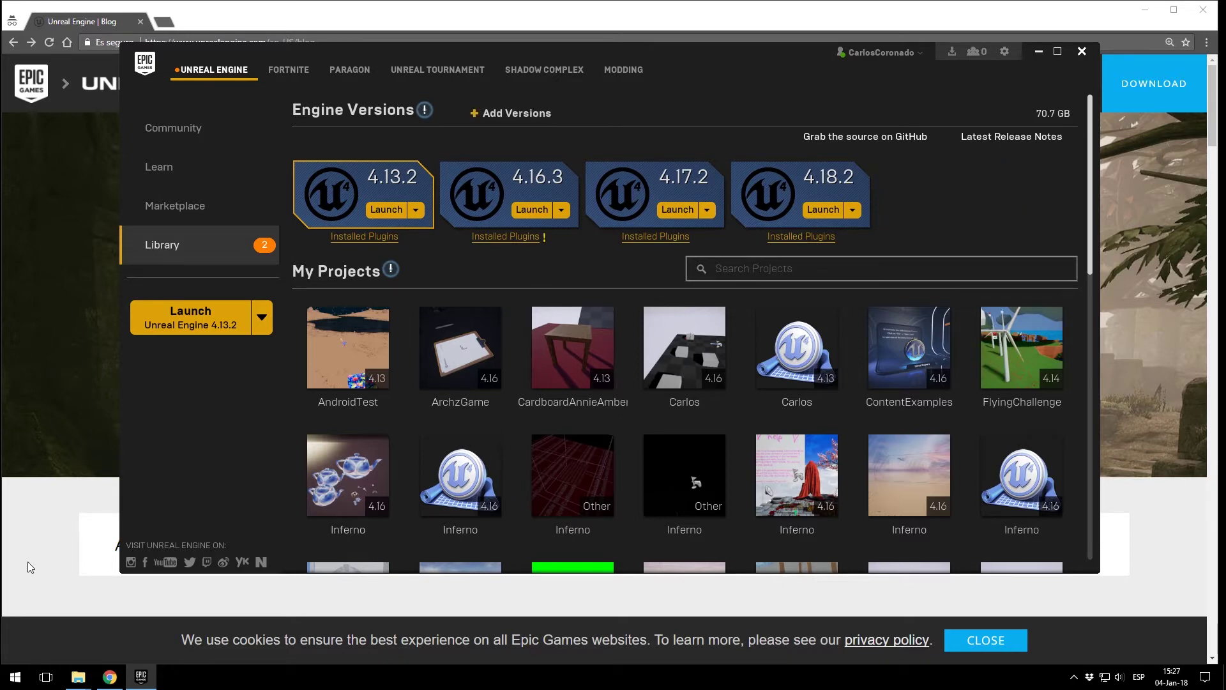
# Copy the Infernium_Modding_Project folder from inside Infernium_Modding_Tools.
pyautogui.moveTo(80, 676)
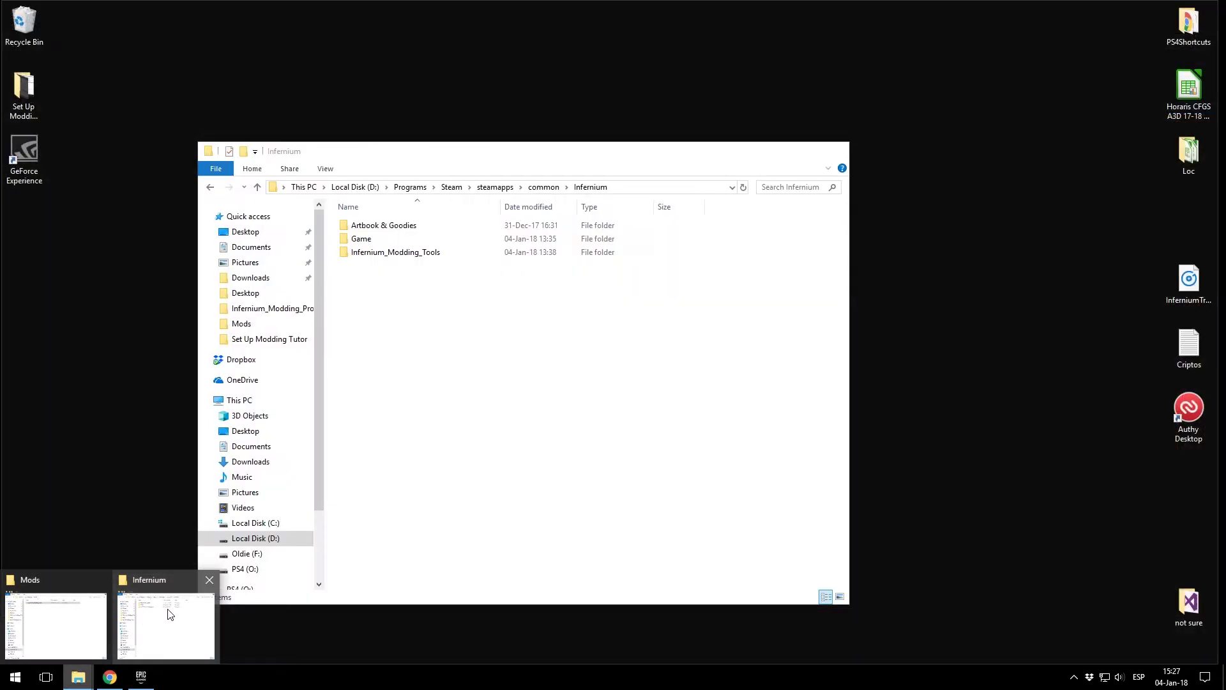
pyautogui.click(165, 610)
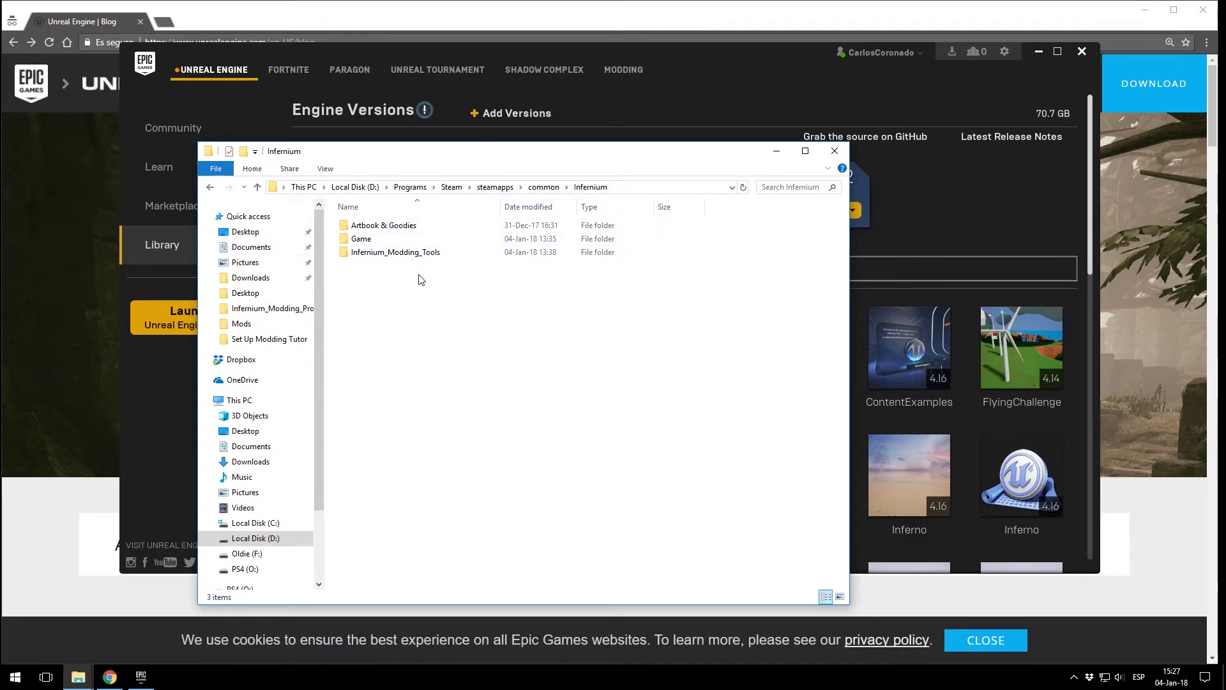
pyautogui.doubleClick(373, 254)
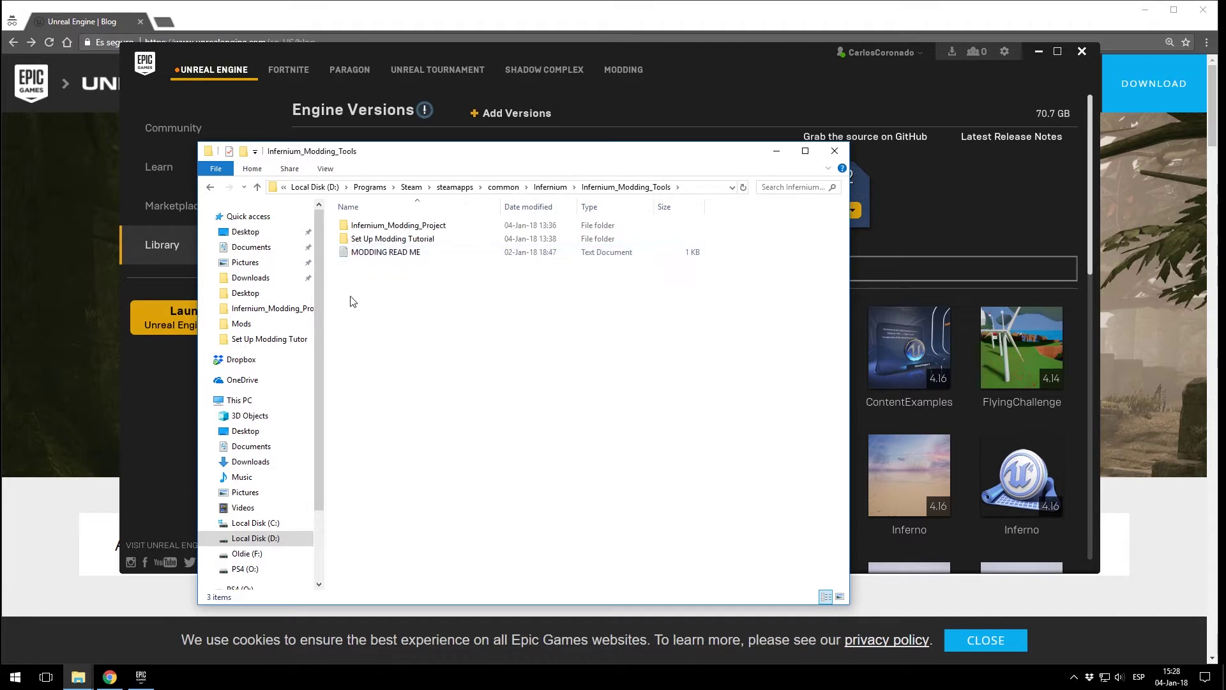
pyautogui.rightClick(416, 230)
pyautogui.click(457, 558)
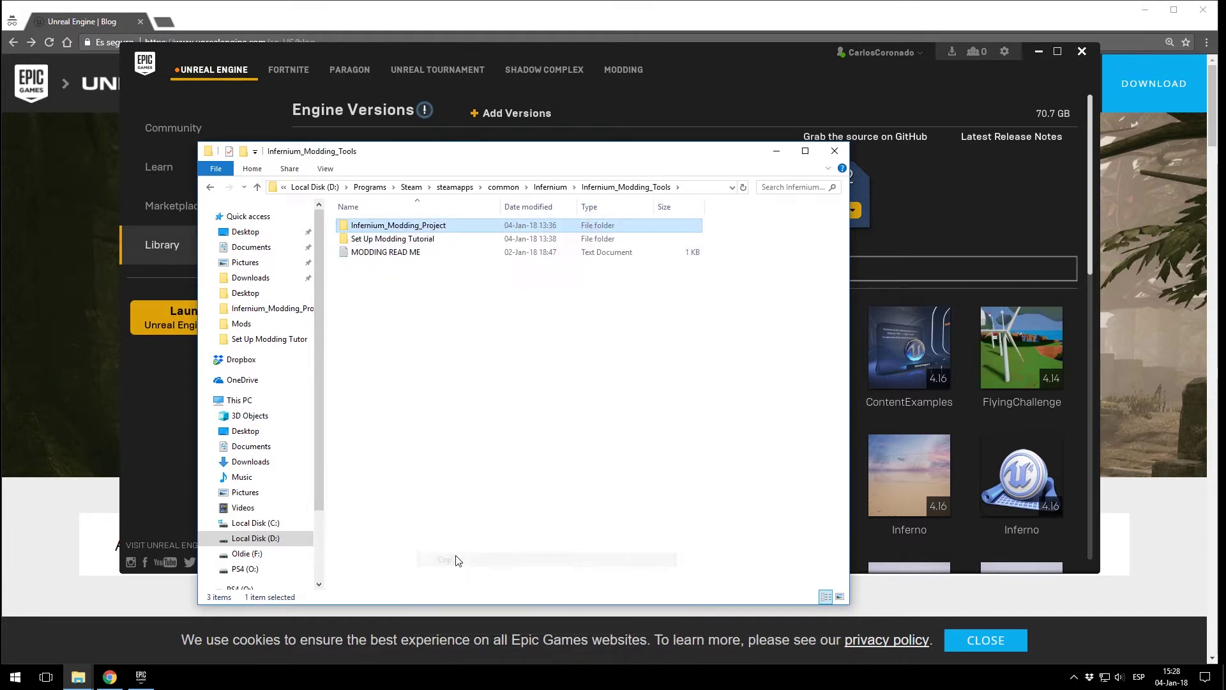
# Switch to the File Explorer window showing the D:\Mods folder.
pyautogui.click(439, 515)
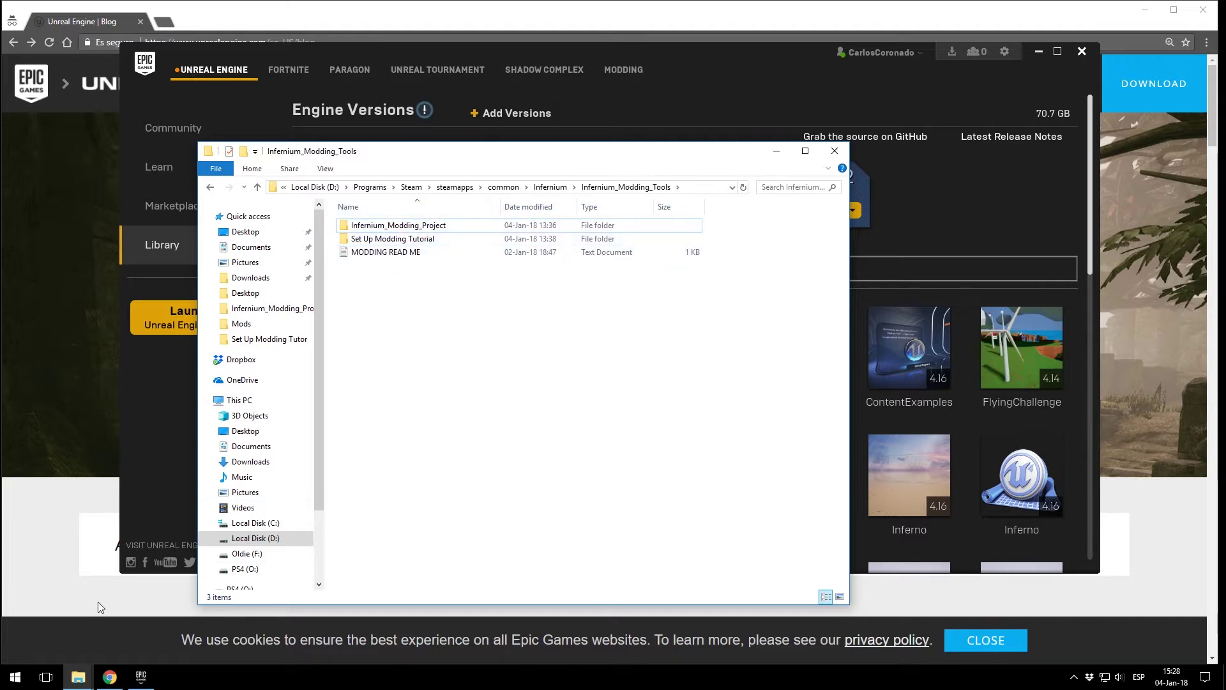
pyautogui.click(78, 676)
pyautogui.click(55, 622)
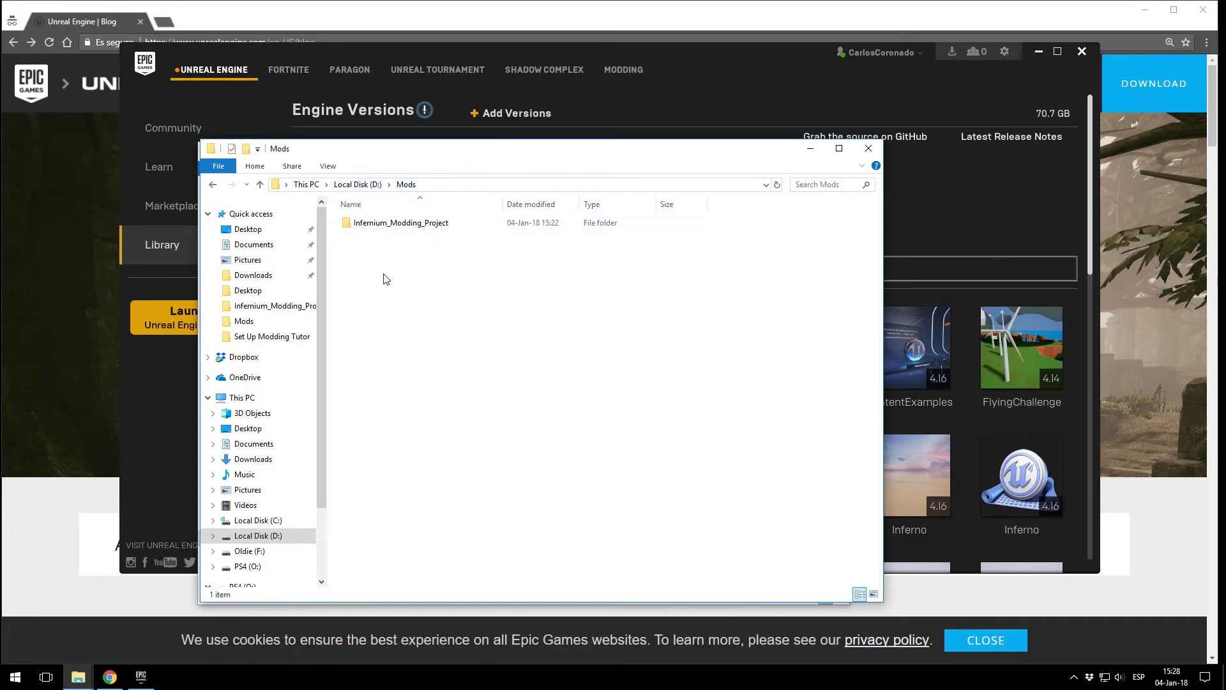
# In Infernium_Modding_Project > Plugins, rename the MyMod folder to HelloWorldMod.
pyautogui.doubleClick(381, 225)
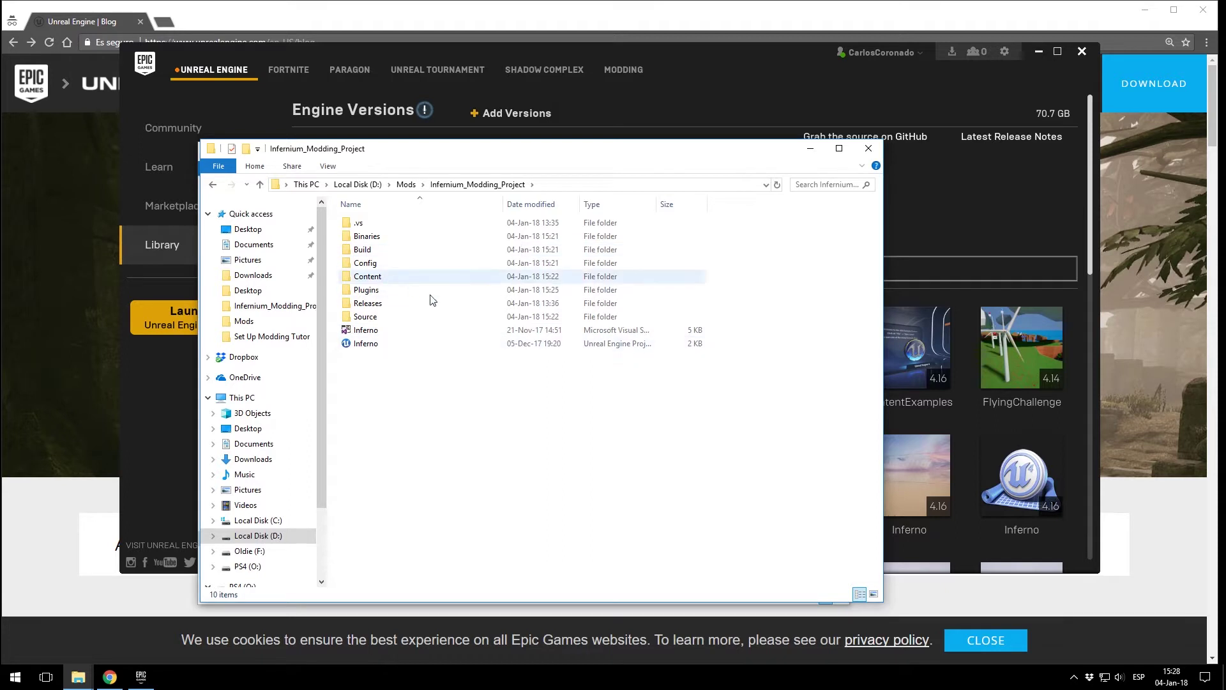
pyautogui.doubleClick(373, 292)
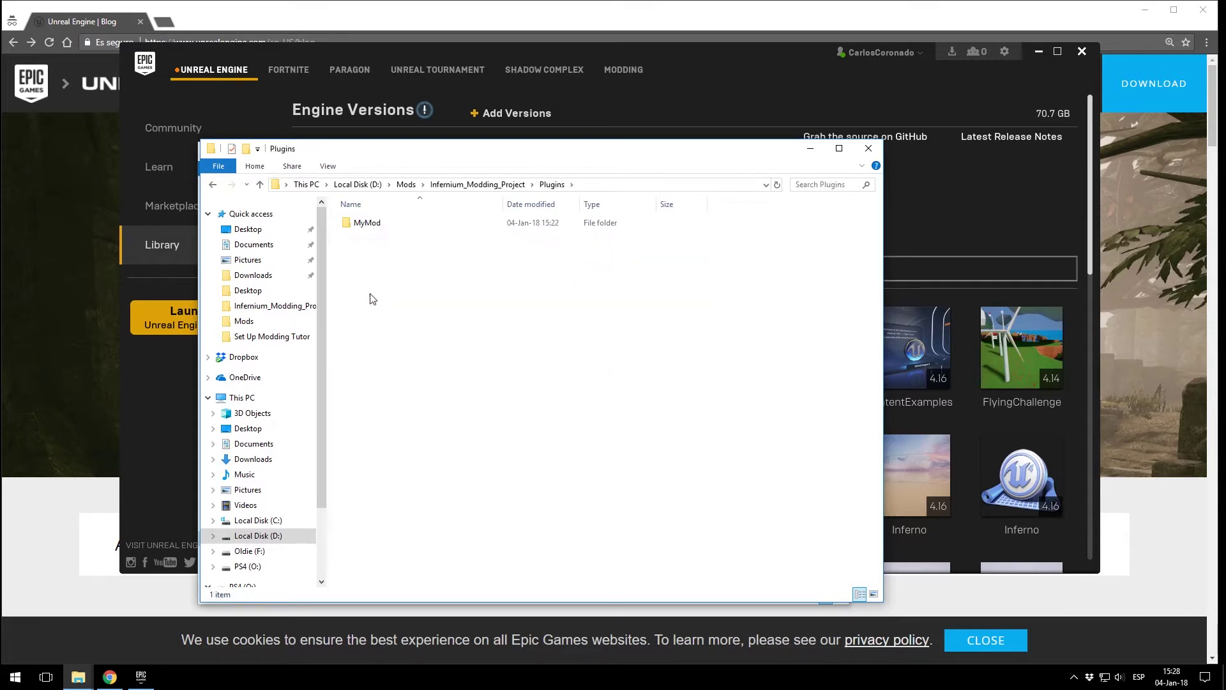
pyautogui.click(362, 229)
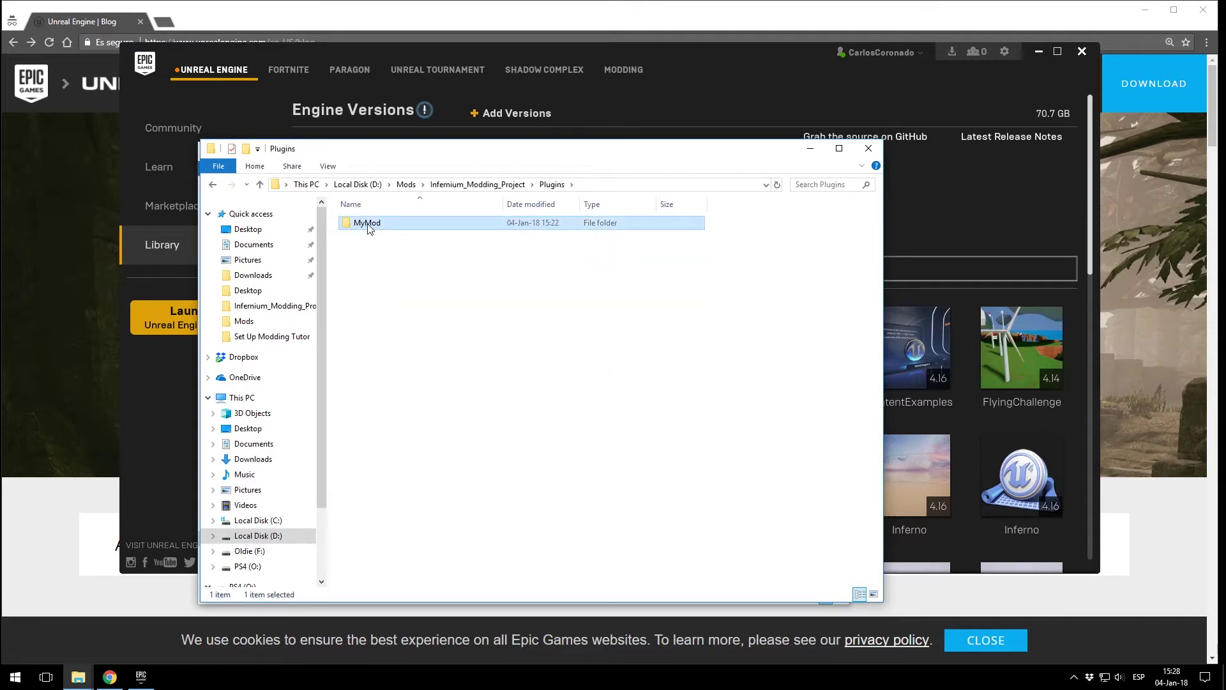
pyautogui.click(367, 224)
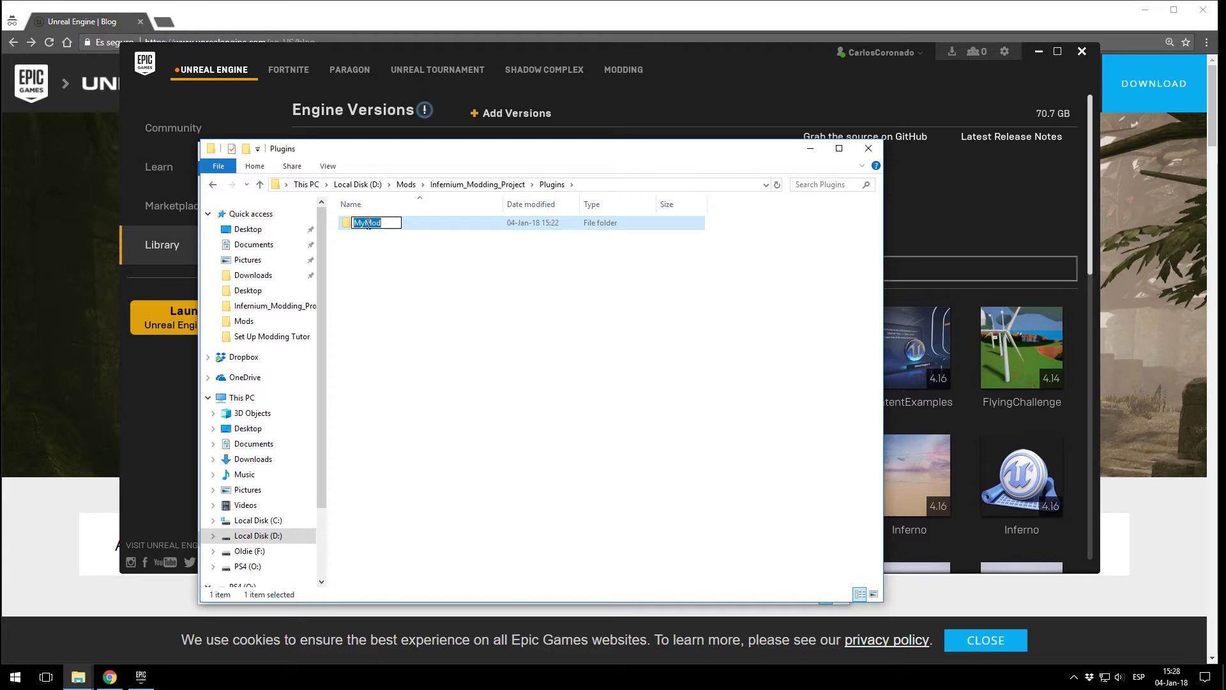
pyautogui.write('HelloWorldMod')
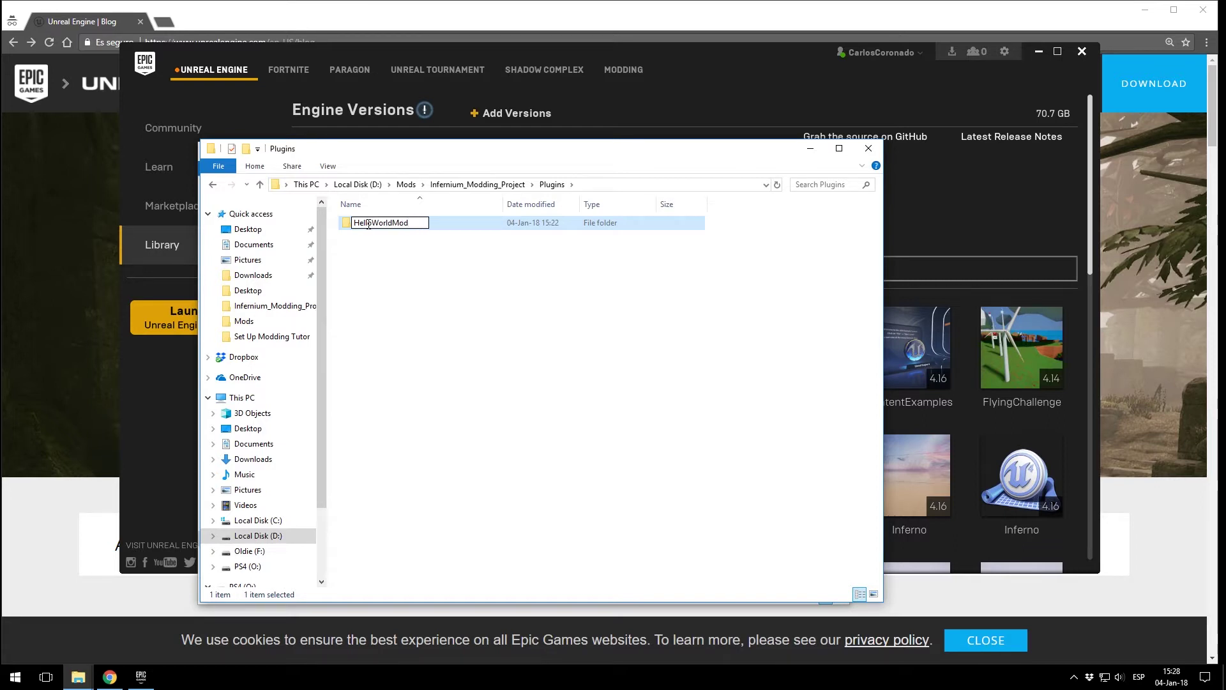
# Copy the name HelloWorldMod, confirm the rename, and open the HelloWorldMod folder.
pyautogui.moveTo(420, 222); pyautogui.dragTo(348, 234)
pyautogui.rightClick(365, 226)
pyautogui.click(390, 264)
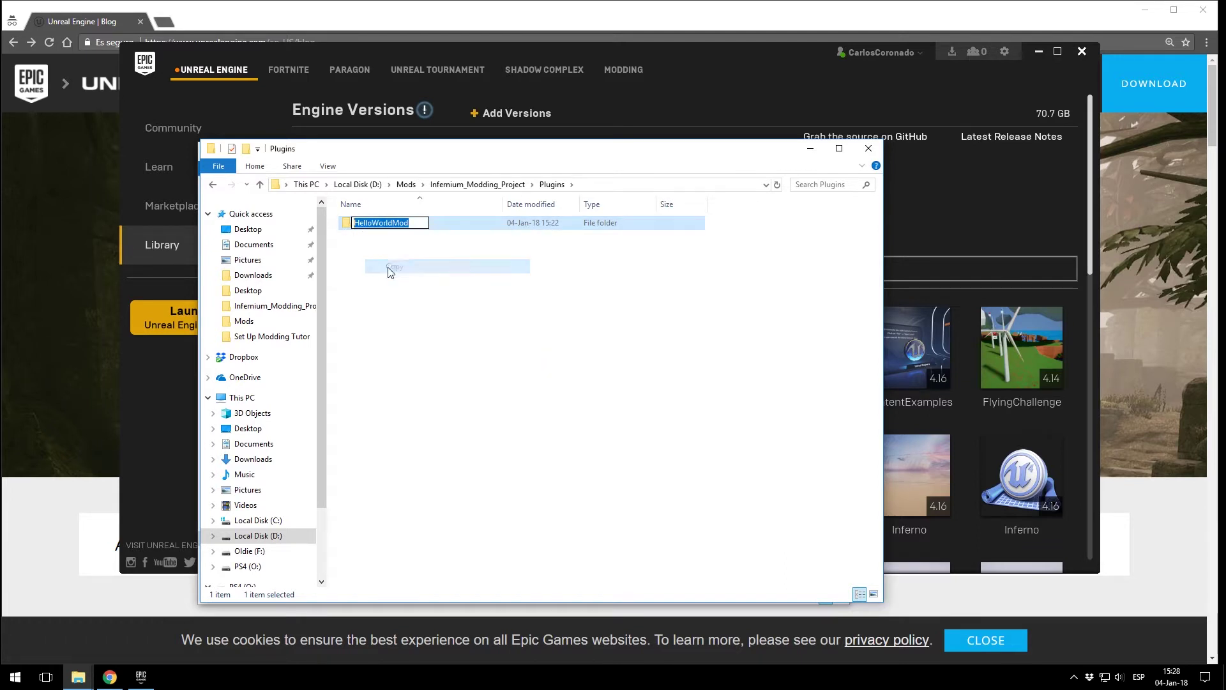
pyautogui.click(418, 306)
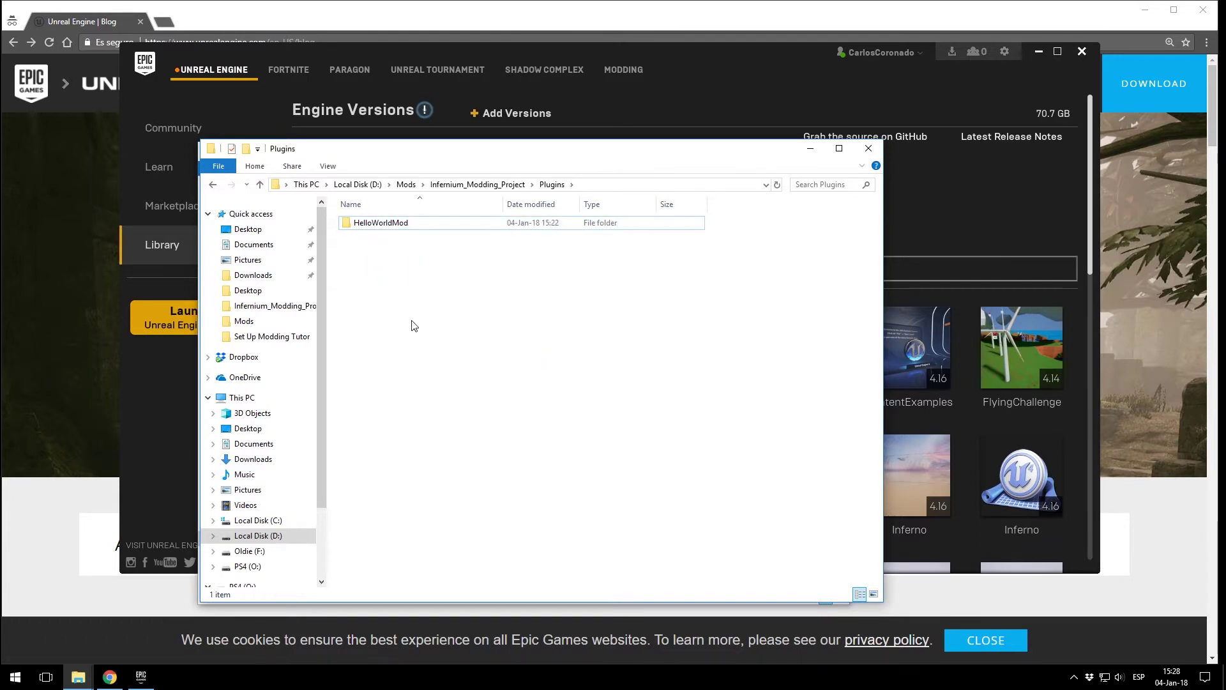
pyautogui.doubleClick(376, 224)
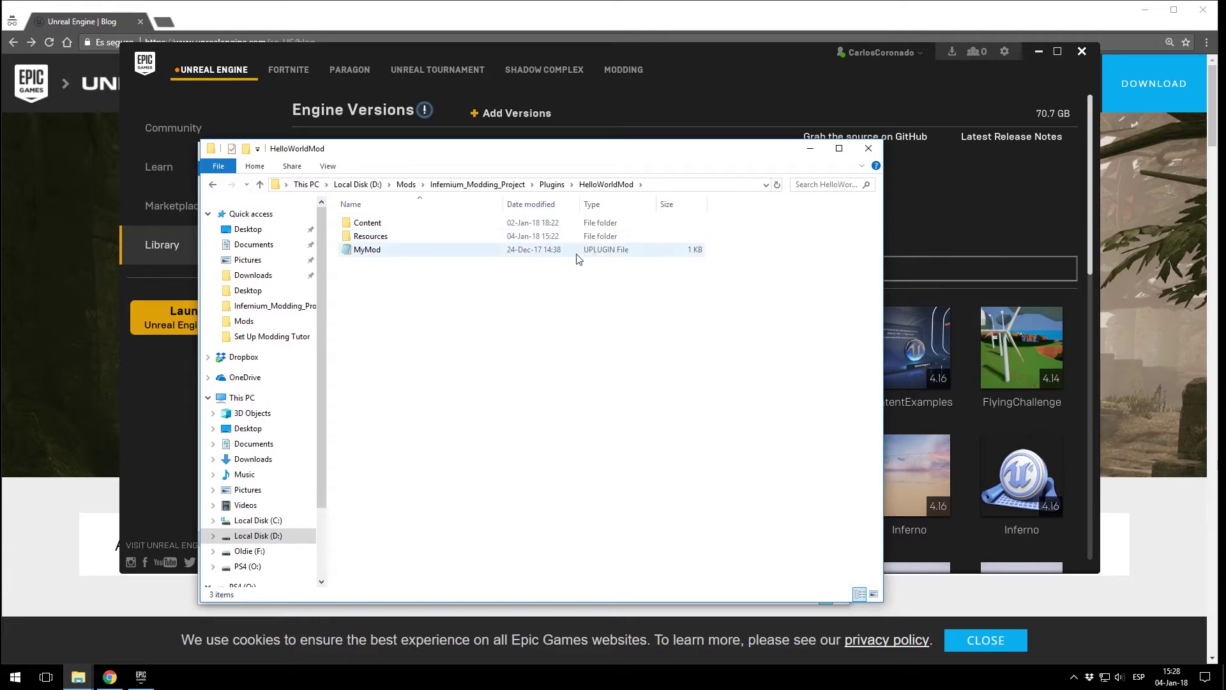
# Rename MyMod.uplugin to HelloWorldMod by pasting the copied name.
pyautogui.click(368, 255)
pyautogui.click(369, 252)
pyautogui.hotkey('ctrl', 'v')
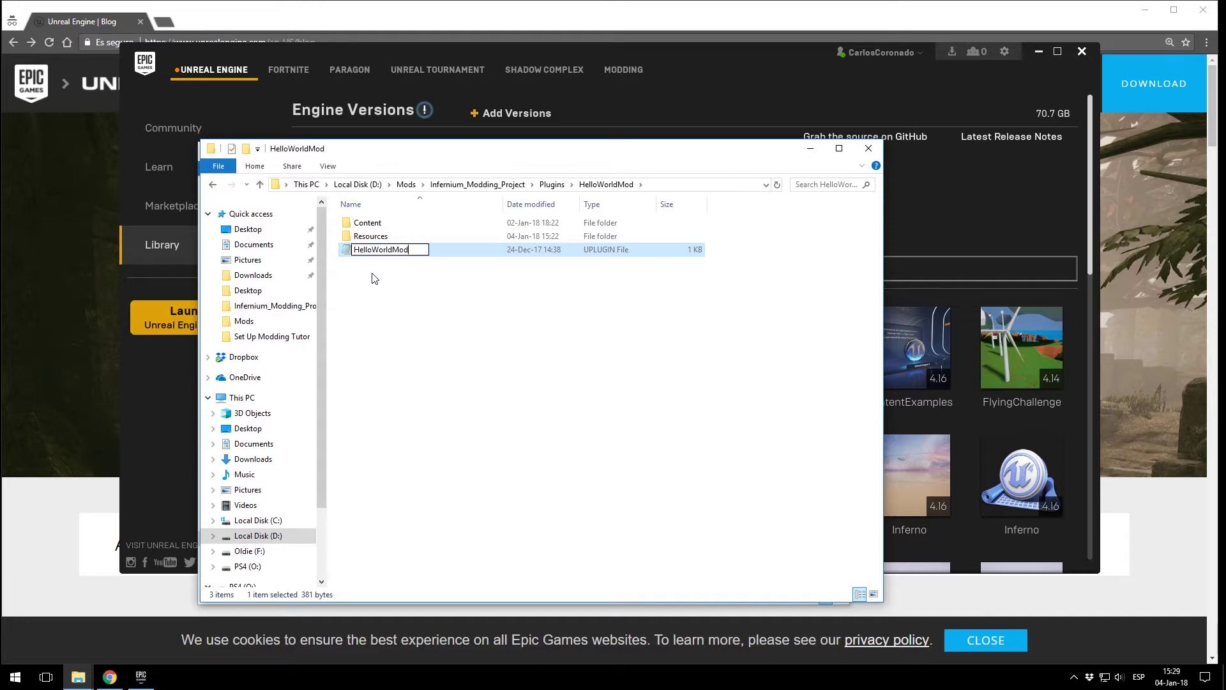
pyautogui.click(404, 325)
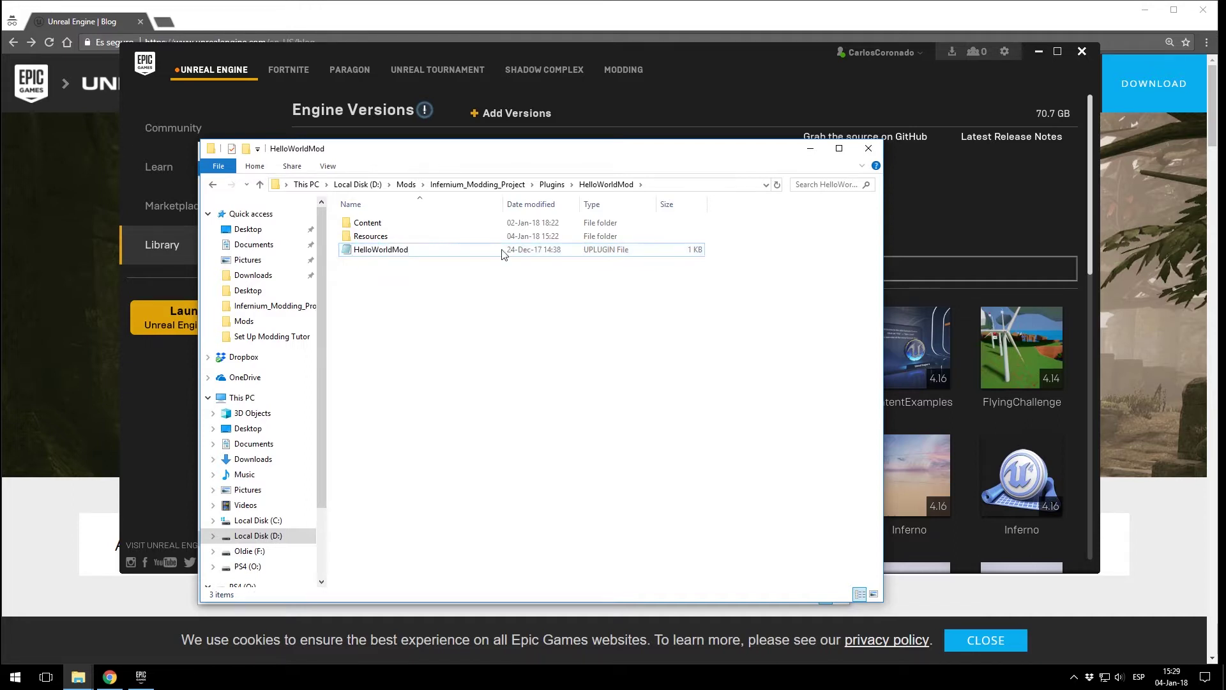
pyautogui.doubleClick(393, 250)
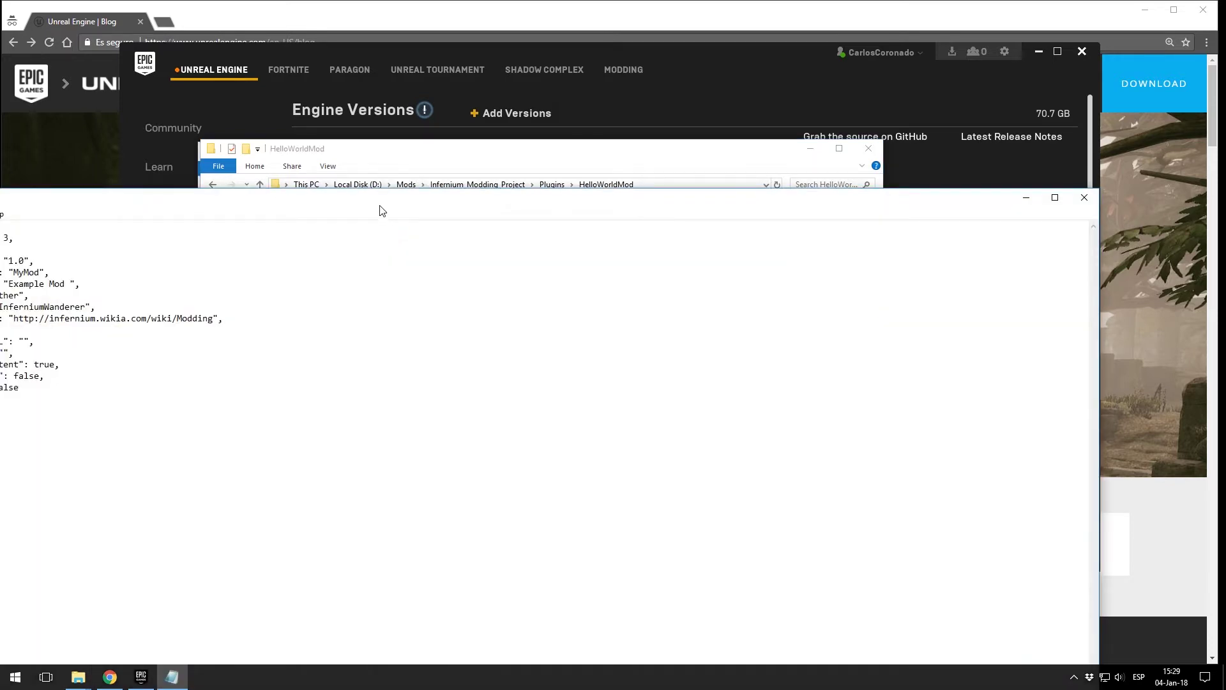
# Set both FriendlyName and Description in the plugin file to HelloWorldMod.
pyautogui.moveTo(382, 211); pyautogui.dragTo(696, 112)
pyautogui.moveTo(345, 172); pyautogui.dragTo(321, 173)
pyautogui.hotkey('ctrl', 'v')
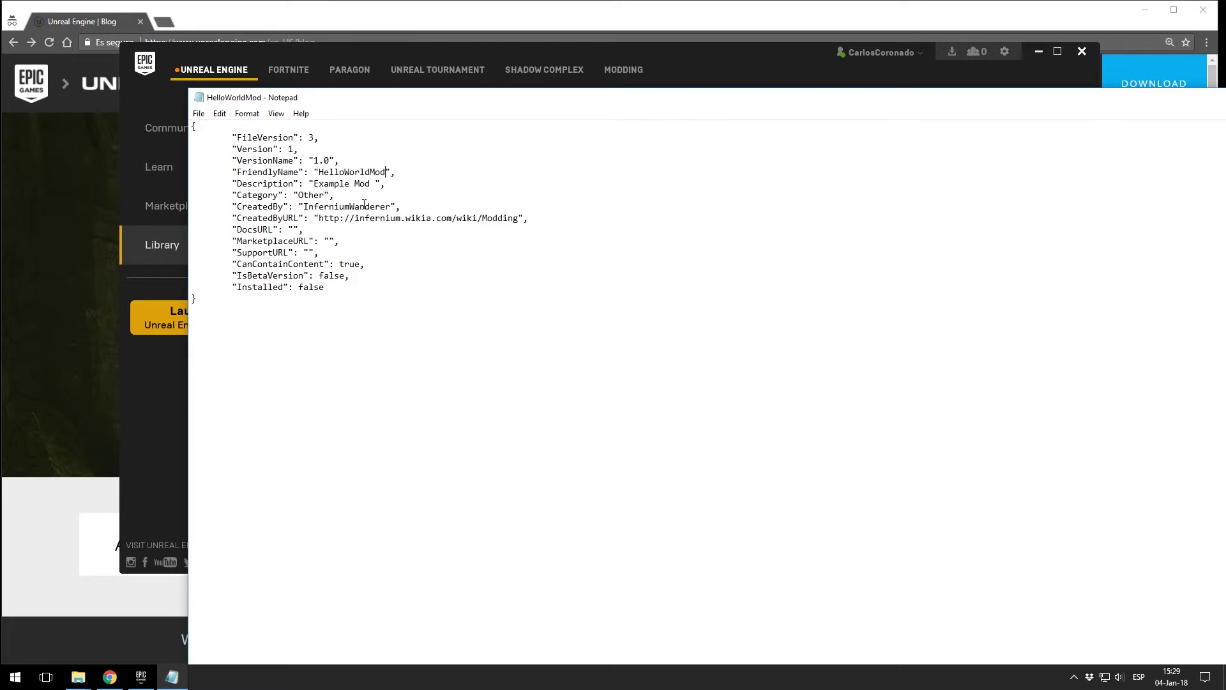
pyautogui.moveTo(375, 184); pyautogui.dragTo(322, 184)
pyautogui.hotkey('ctrl', 'v')
# Replace the CreatedBy value with the author's name and save the plugin file.
pyautogui.moveTo(390, 204); pyautogui.dragTo(299, 206)
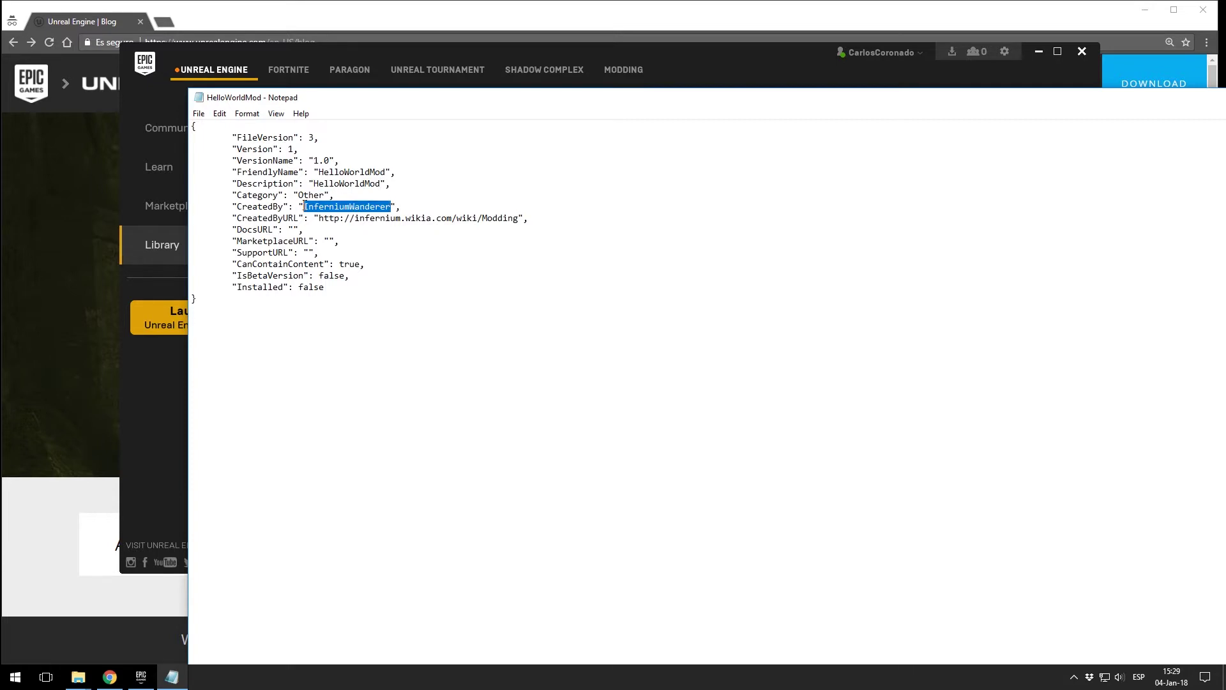
pyautogui.write('Carlos')
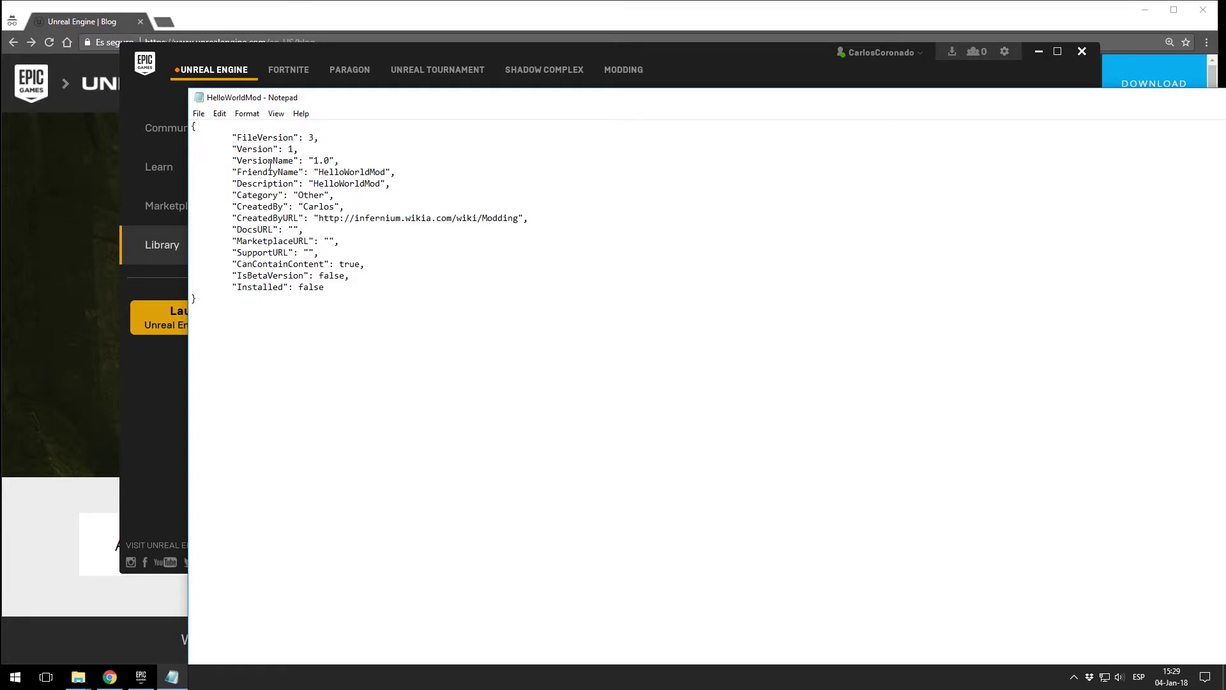
pyautogui.click(198, 113)
pyautogui.click(214, 154)
pyautogui.click(509, 332)
pyautogui.moveTo(800, 99); pyautogui.dragTo(522, 125)
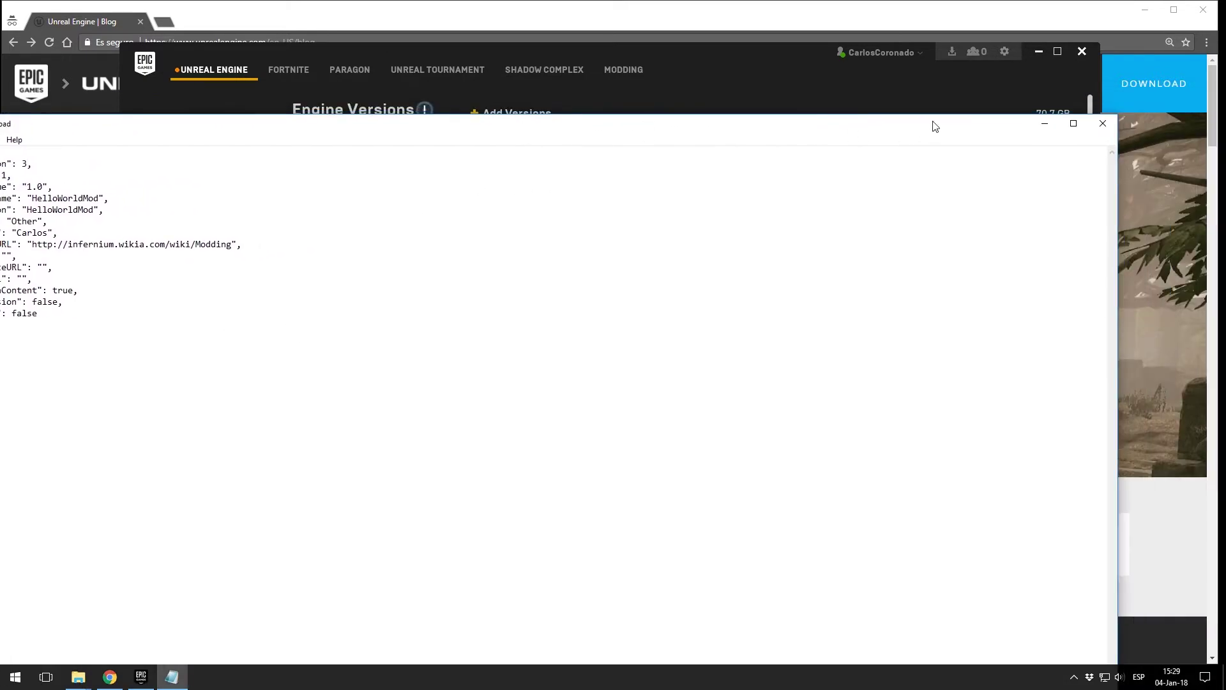
# Close Notepad, return to Infernium_Modding_Project, select Inferno.uproject, and bring the launcher forward.
pyautogui.click(1105, 125)
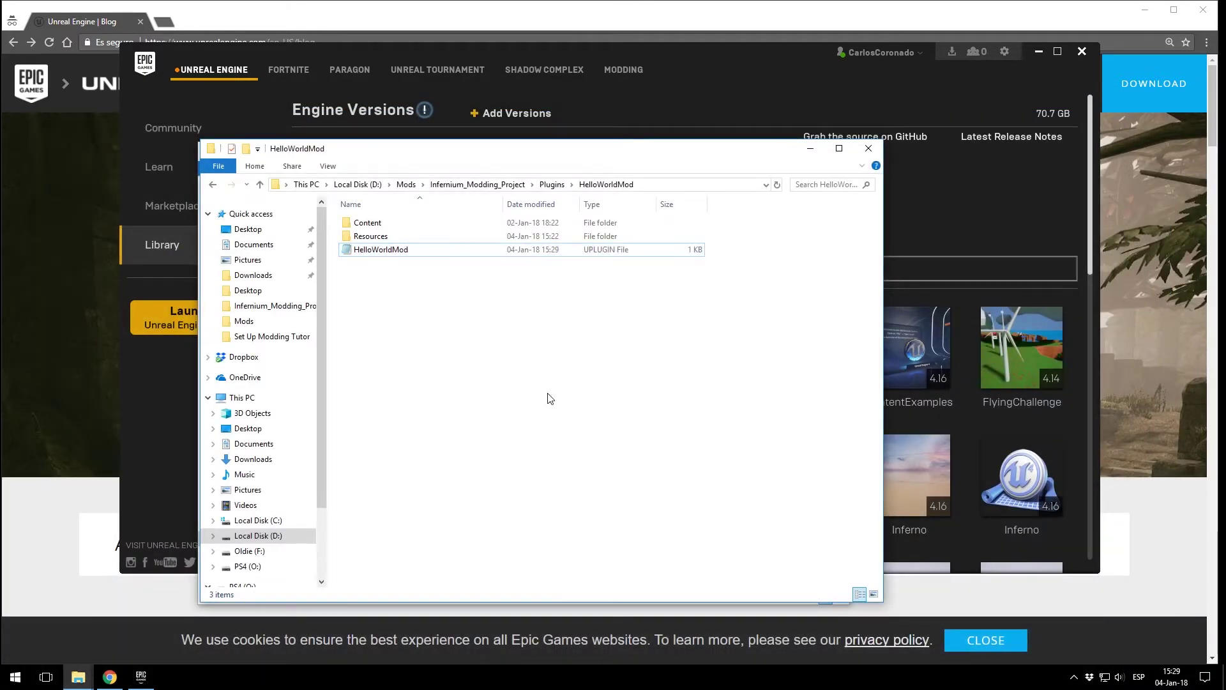
pyautogui.click(471, 185)
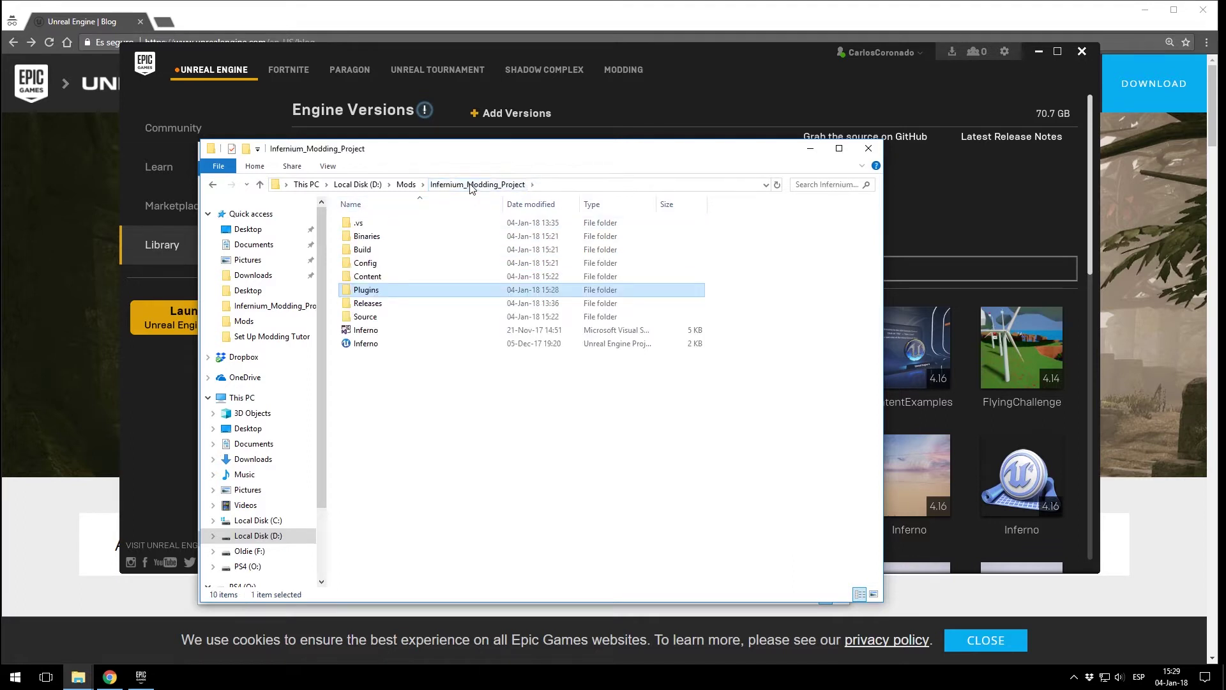
pyautogui.click(366, 344)
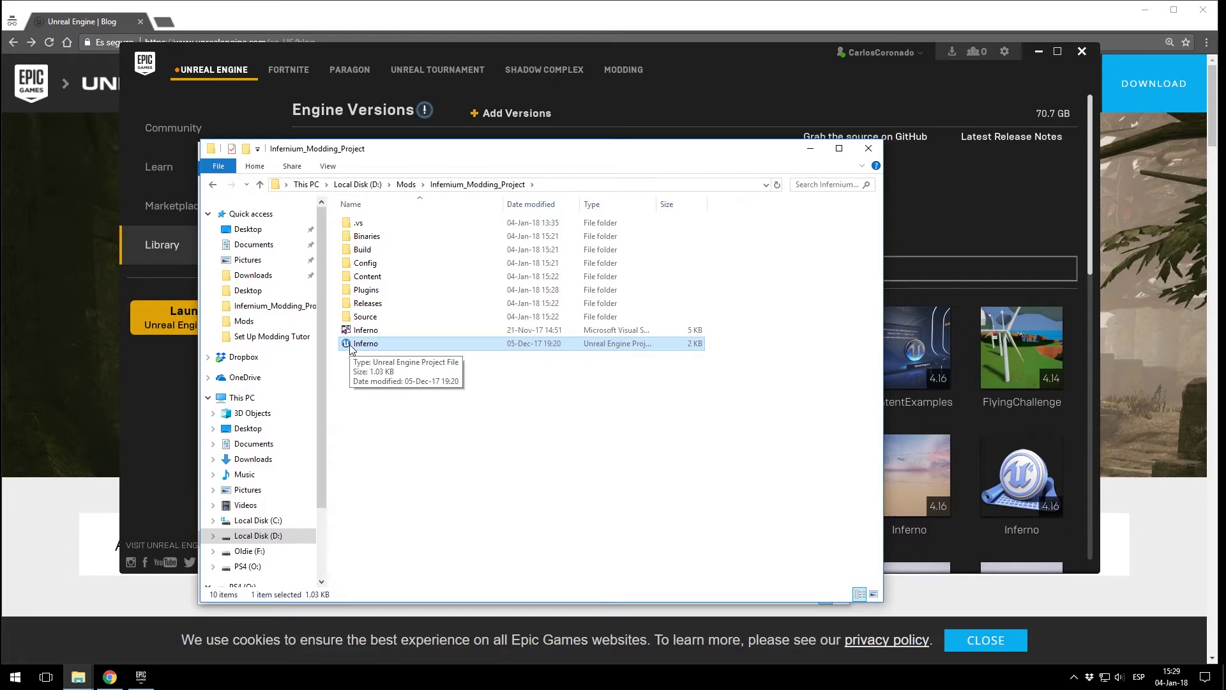
pyautogui.click(722, 80)
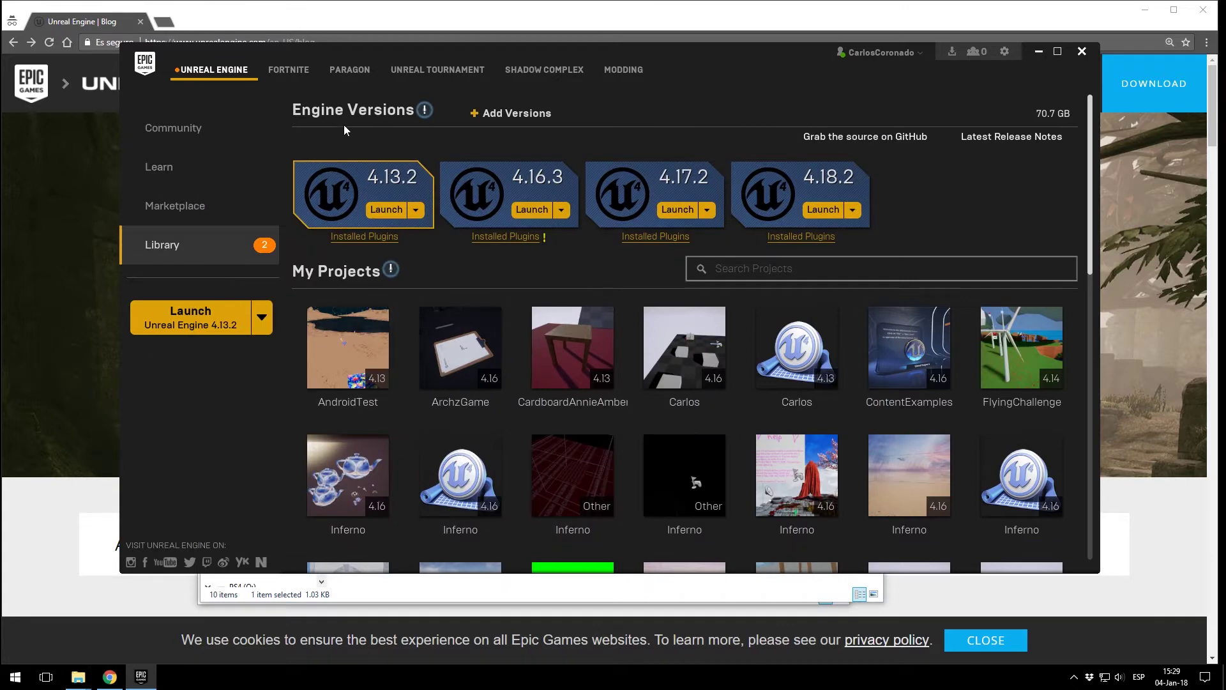
# Launch Unreal Engine 4.16.3 and browse to open D:\Mods\Infernium_Modding_Project\Inferno.uproject.
pyautogui.click(529, 211)
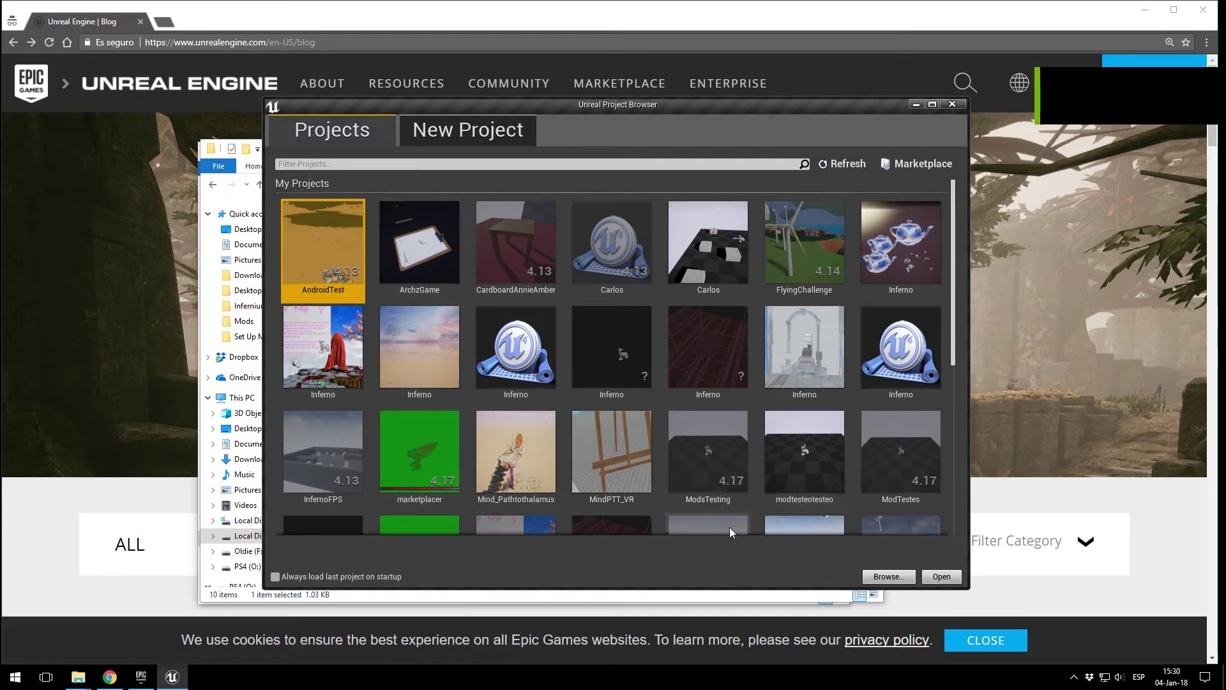
pyautogui.click(894, 577)
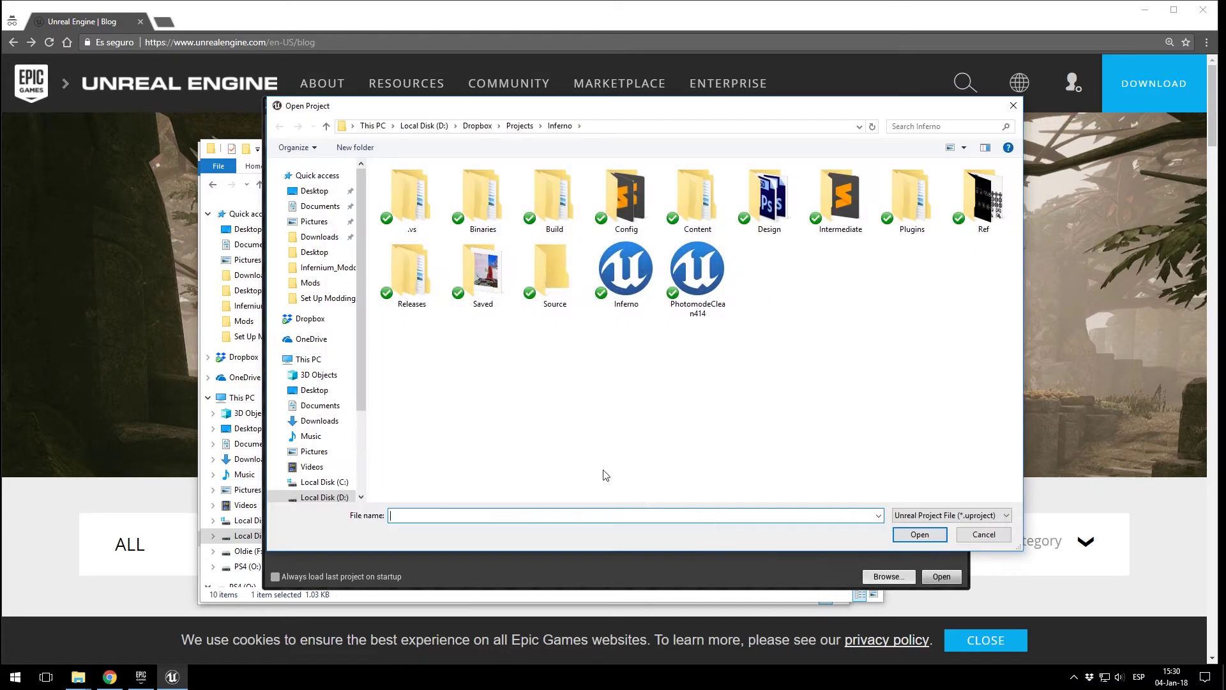
pyautogui.click(424, 126)
pyautogui.write('m')
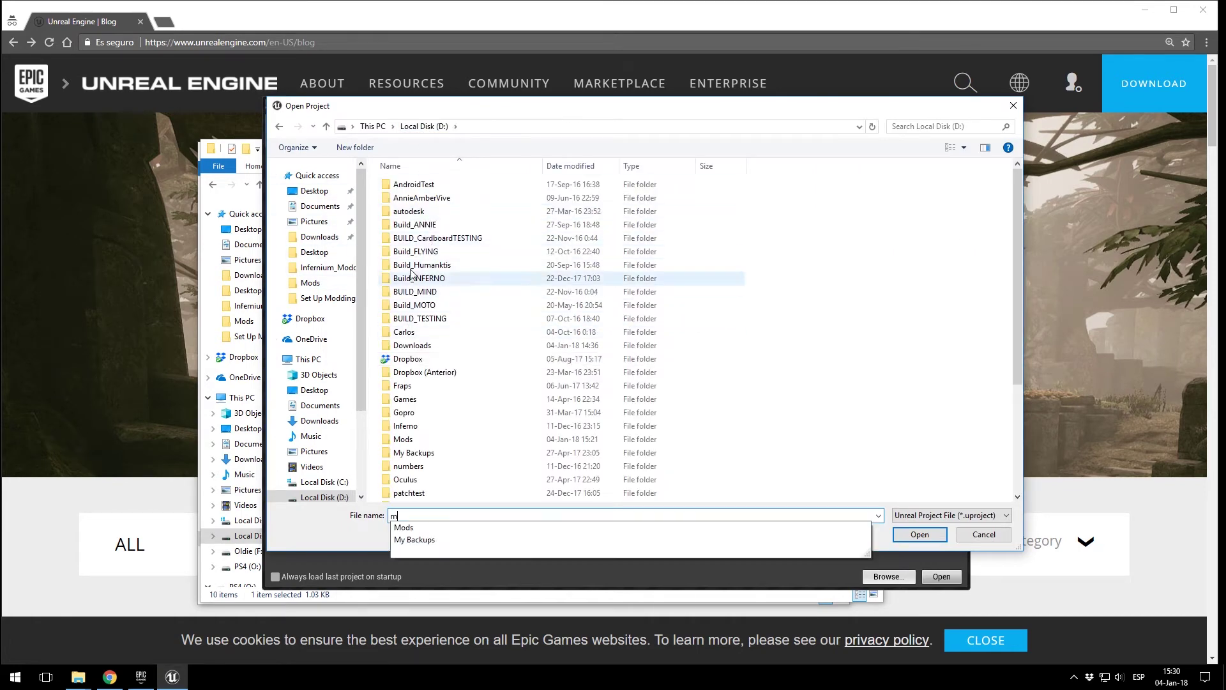
pyautogui.doubleClick(403, 441)
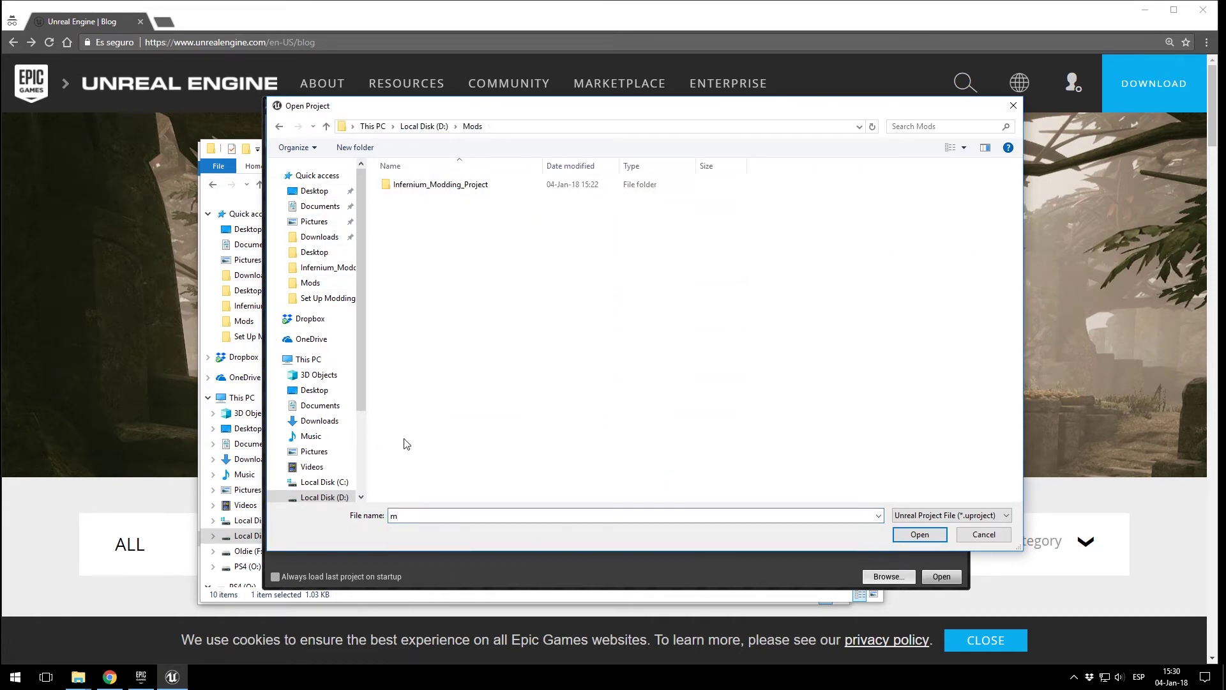
pyautogui.doubleClick(415, 186)
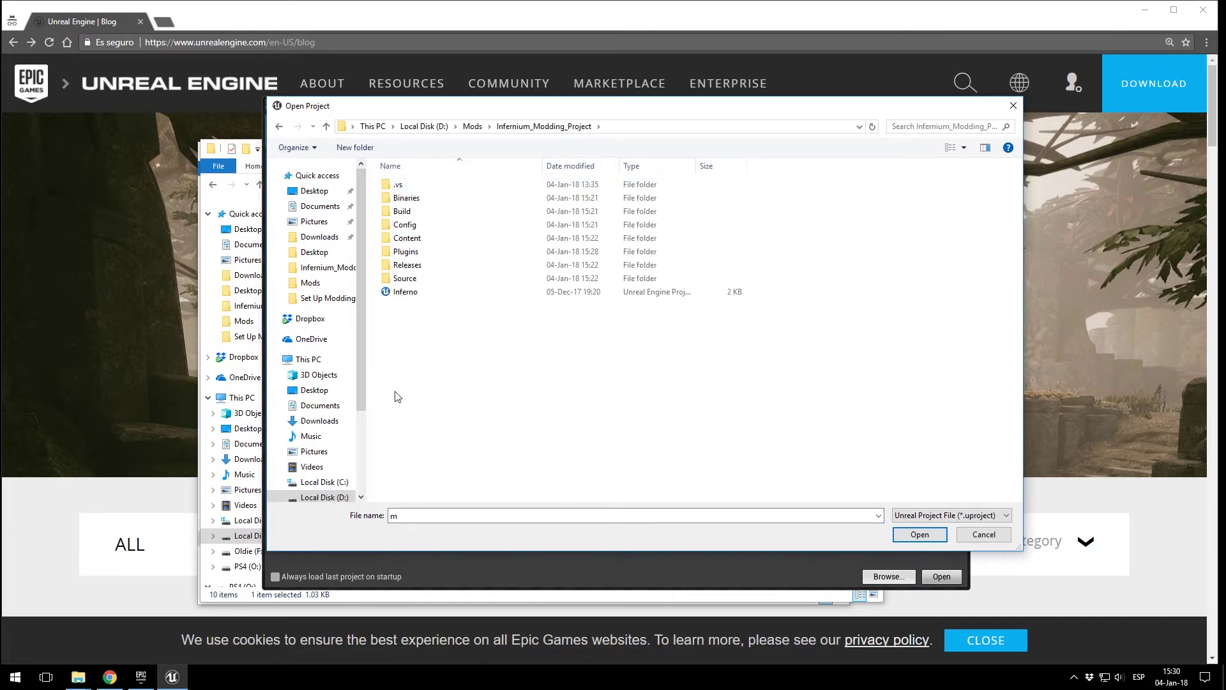
pyautogui.doubleClick(412, 291)
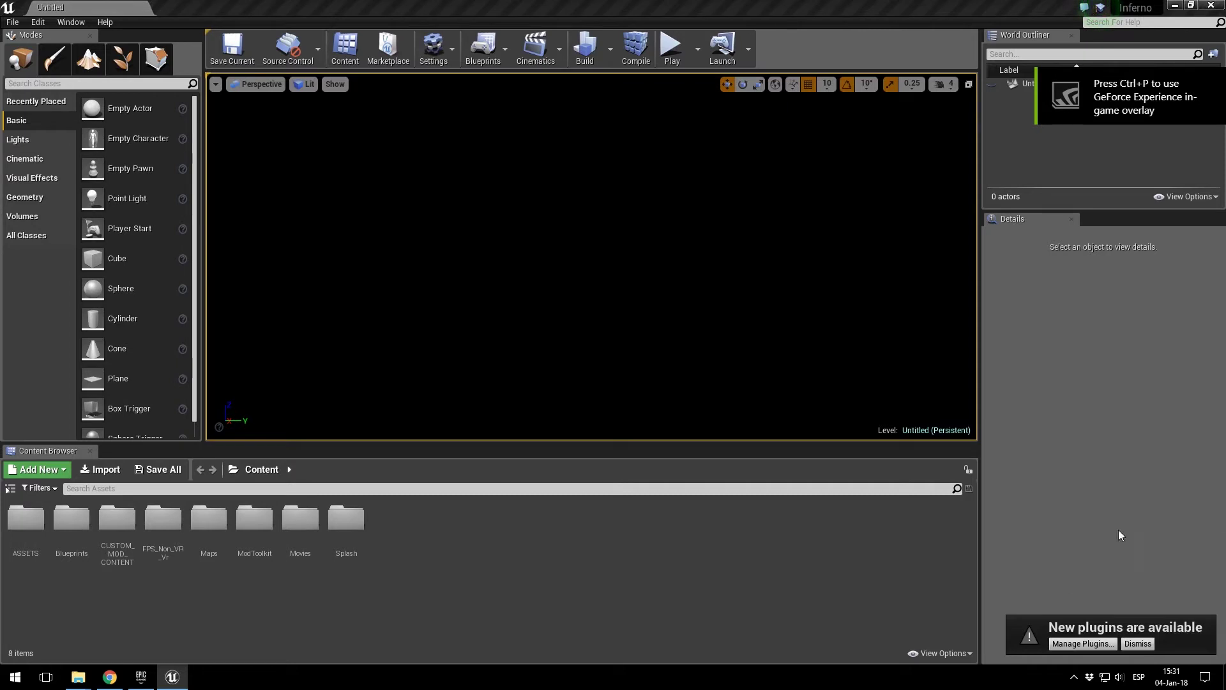
# Look around the empty untitled level once the Inferno project finishes loading.
pyautogui.moveTo(366, 205); pyautogui.dragTo(366, 204, button='right')
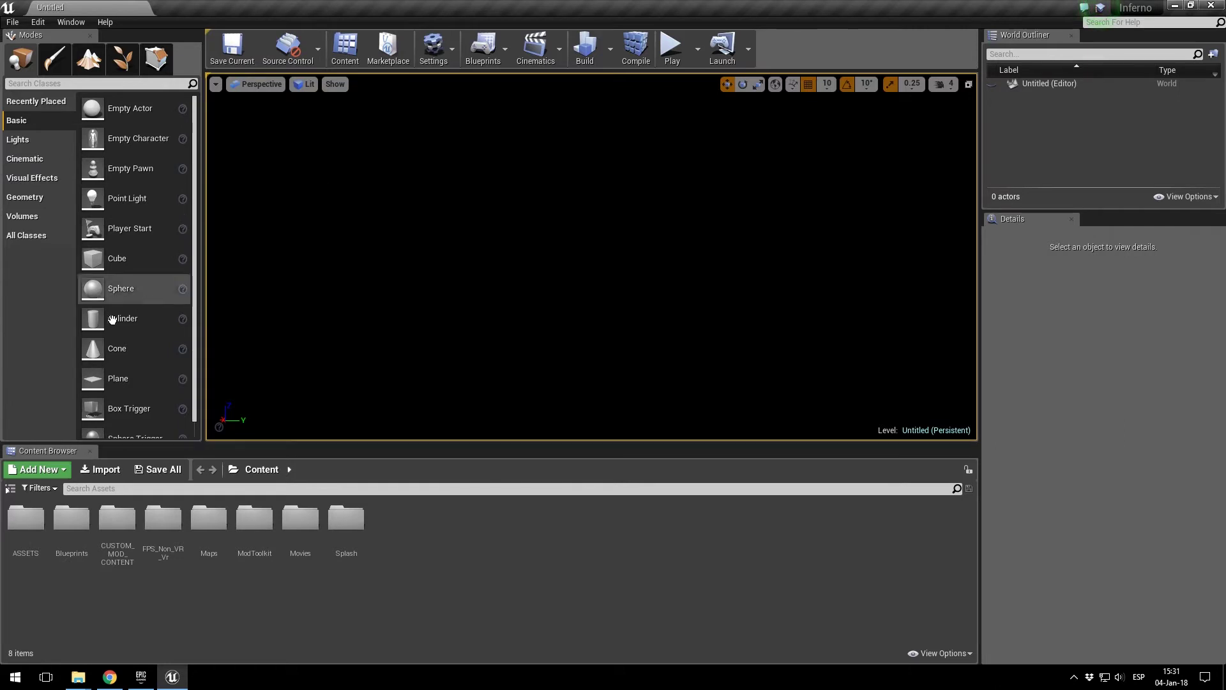
# Show plugin content in the sources panel to reveal HelloWorldMod Content, then bring up the Open Level dialog.
pyautogui.click(9, 493)
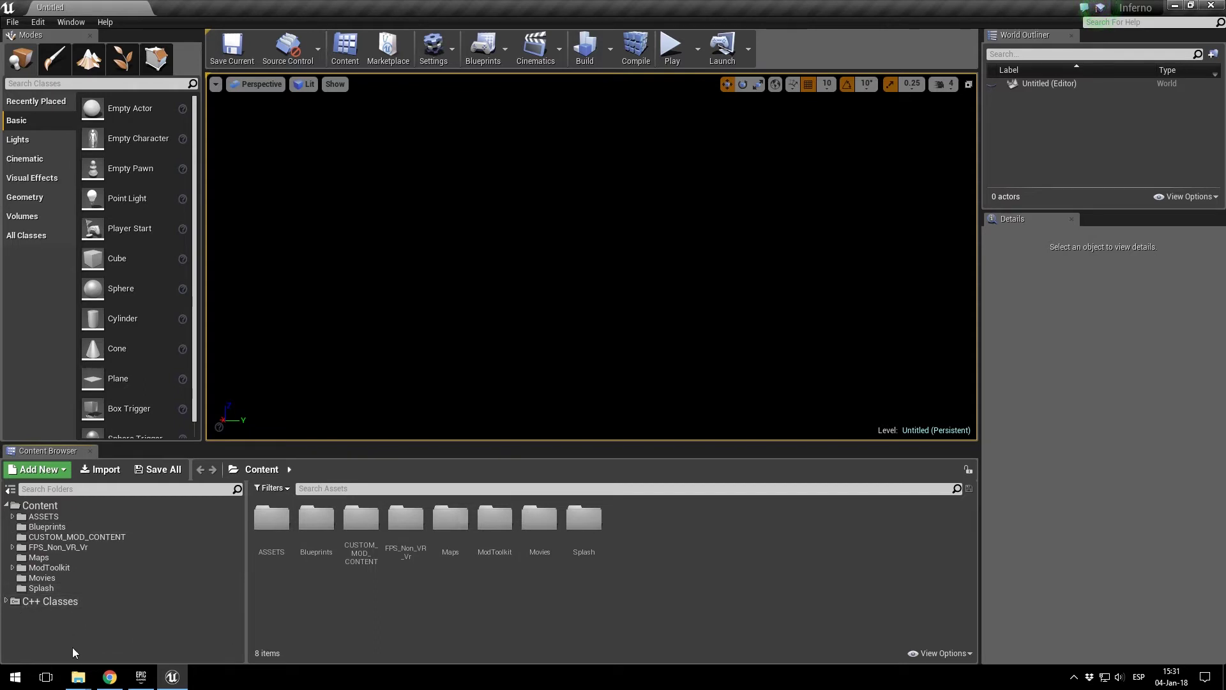
pyautogui.click(937, 652)
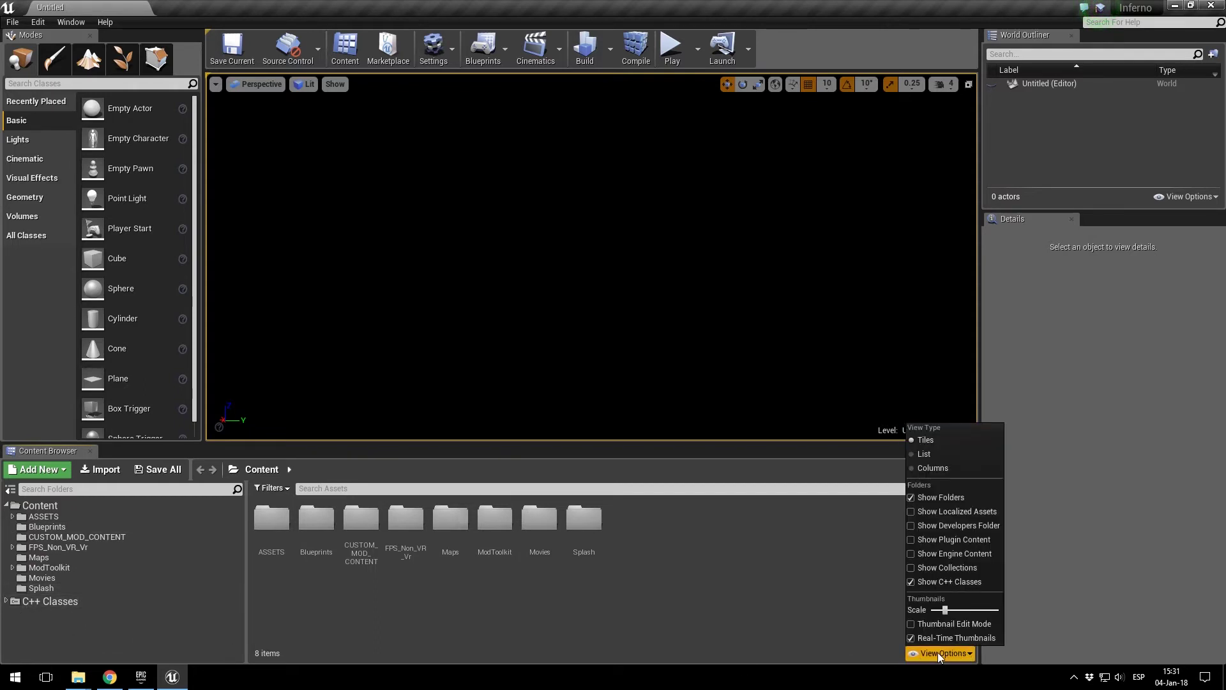
pyautogui.click(910, 540)
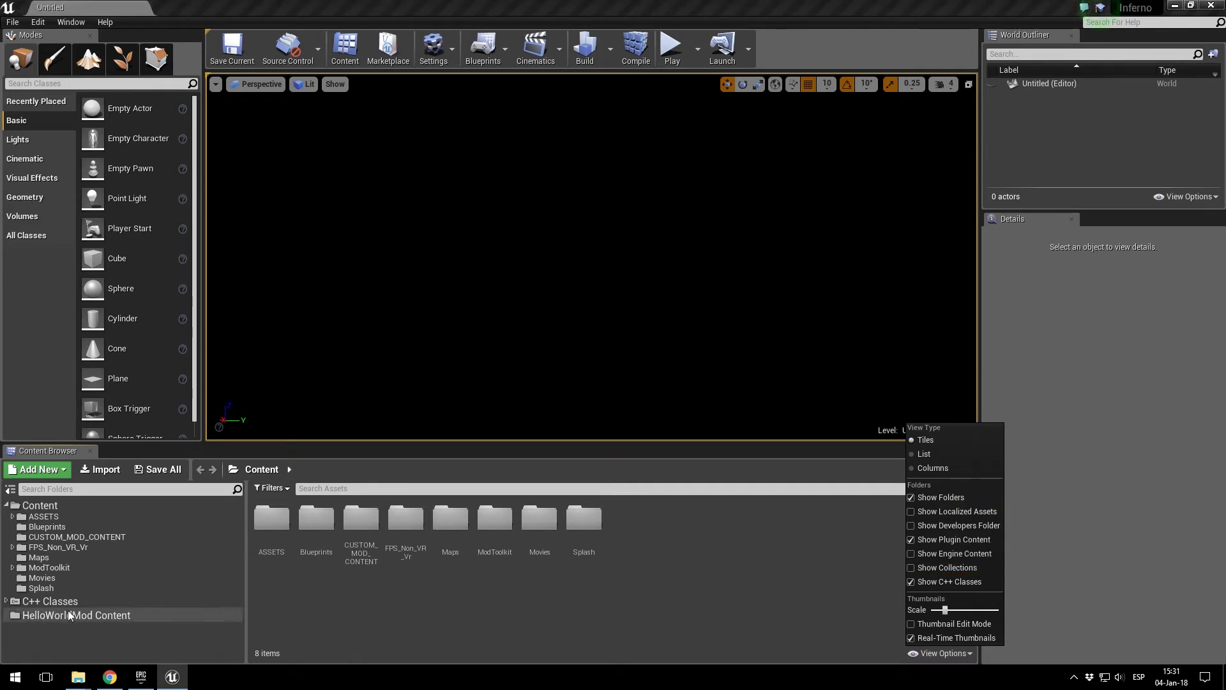
pyautogui.click(52, 623)
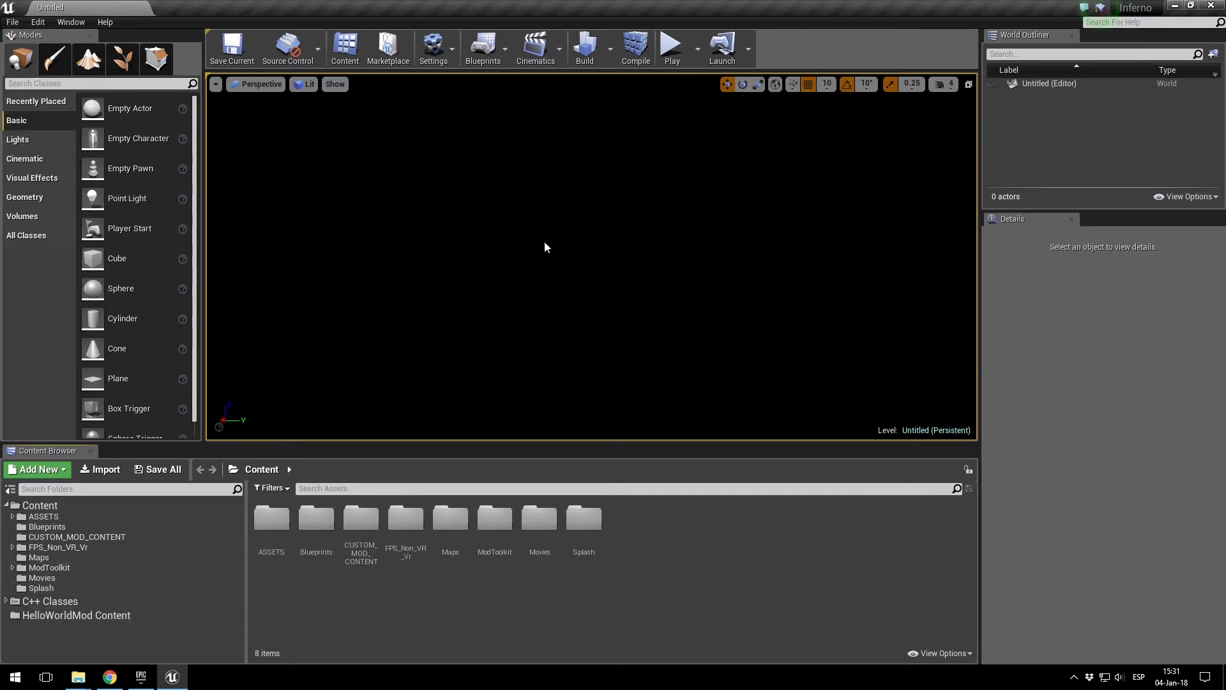
pyautogui.click(12, 21)
pyautogui.click(33, 66)
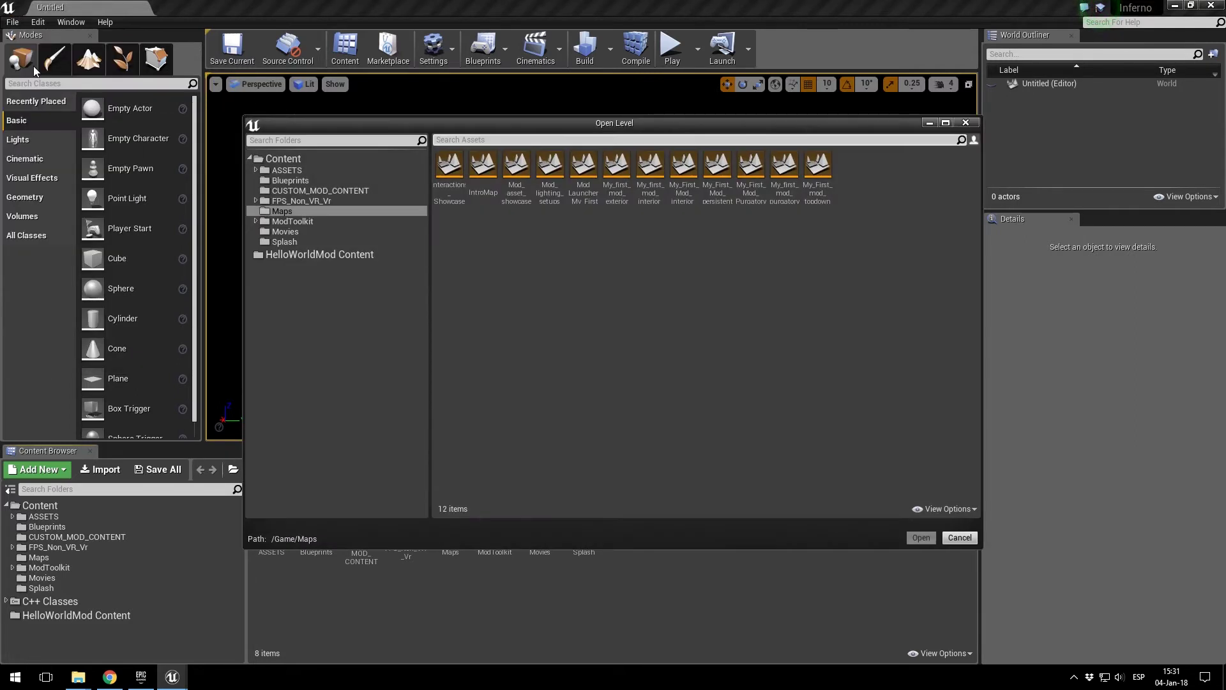